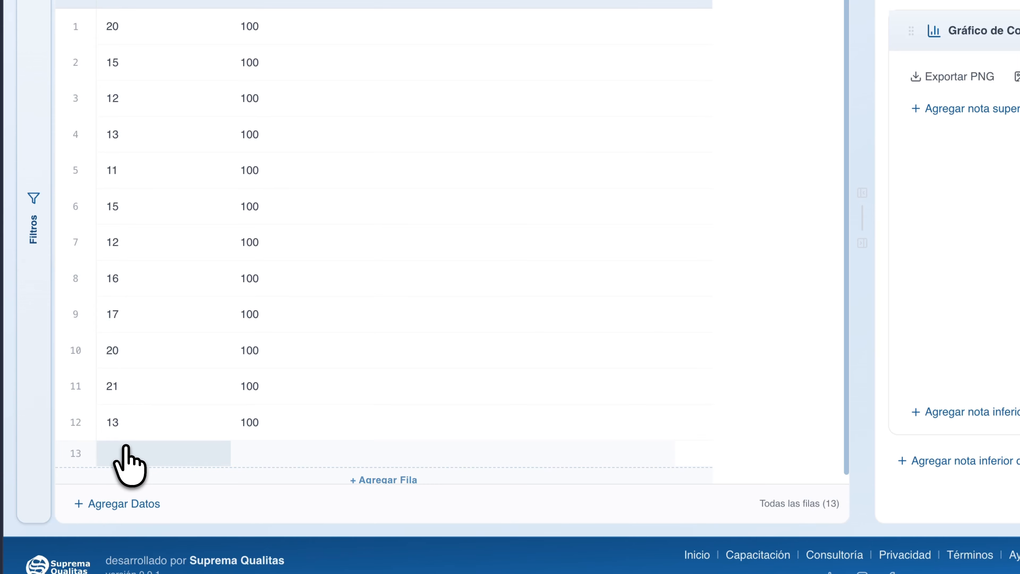
# - Enter 16, 17 and 13 in the Defectuosos column for rows 13 to 15, adding rows as needed
pyautogui.click(127, 448)
pyautogui.write('16')
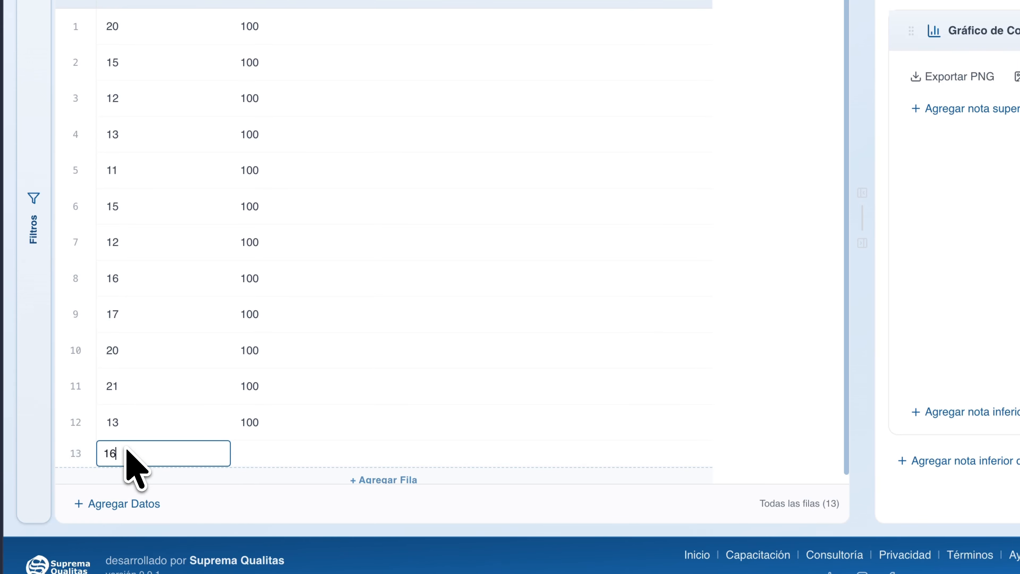
pyautogui.press('Return')
pyautogui.scroll(-1, 180, 395)
pyautogui.click(267, 474)
pyautogui.scroll(-1, 139, 450)
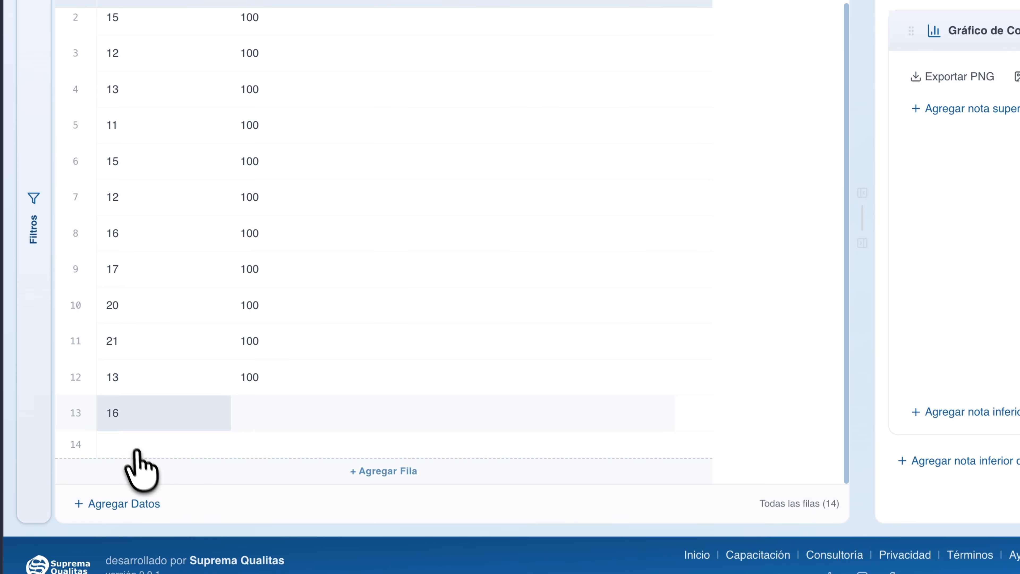
pyautogui.click(135, 435)
pyautogui.write('17')
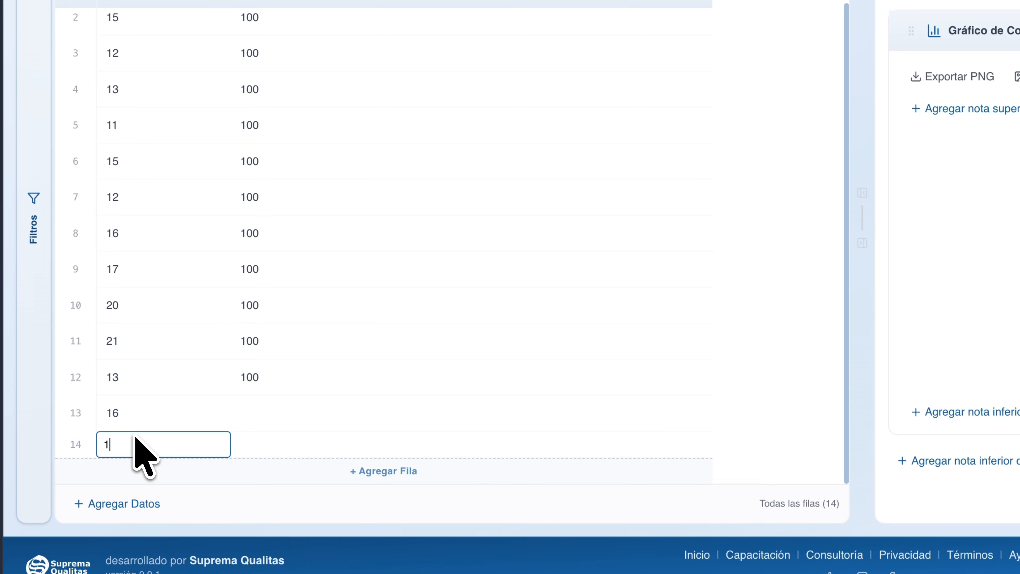
pyautogui.press('Return')
pyautogui.click(225, 474)
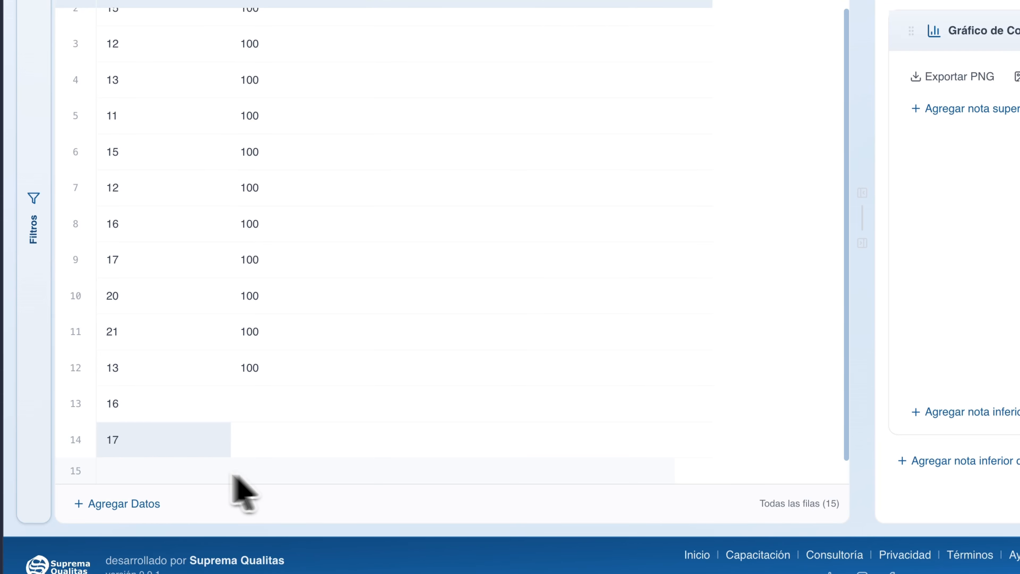
pyautogui.write('13')
pyautogui.press('Return')
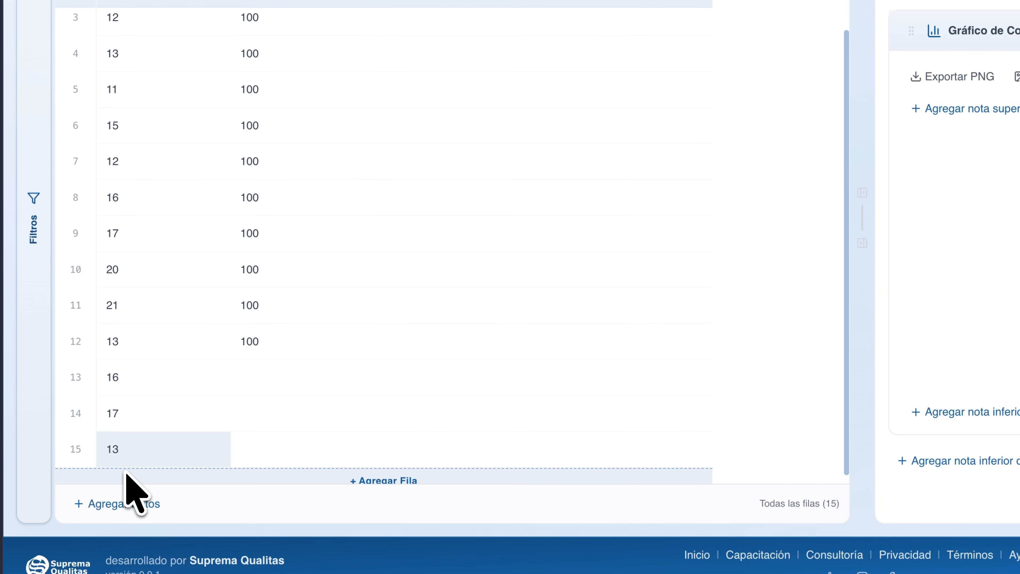
# - Add rows 16 and 17 with Defectuosos values 19 and 21
pyautogui.click(304, 473)
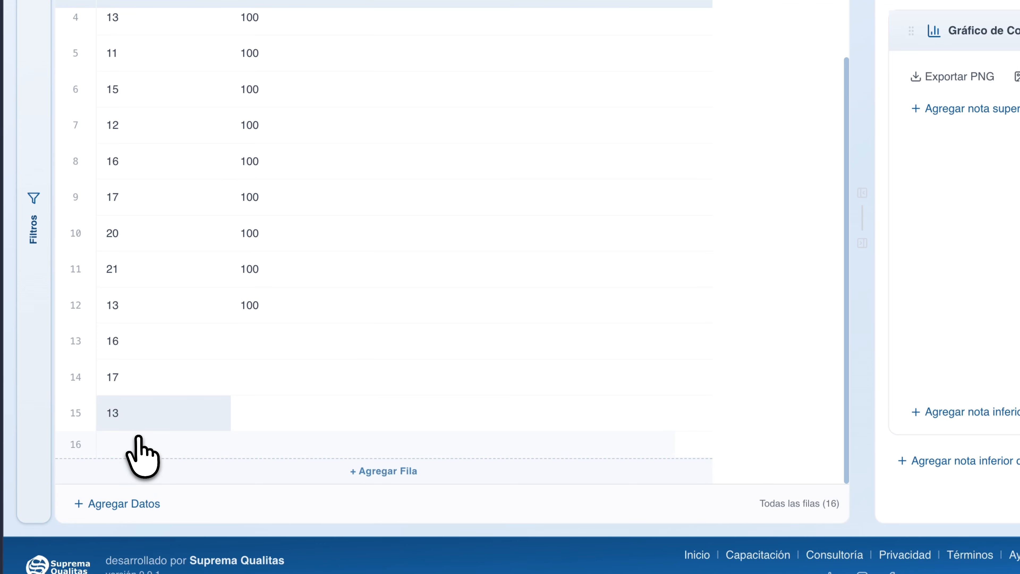
pyautogui.click(137, 435)
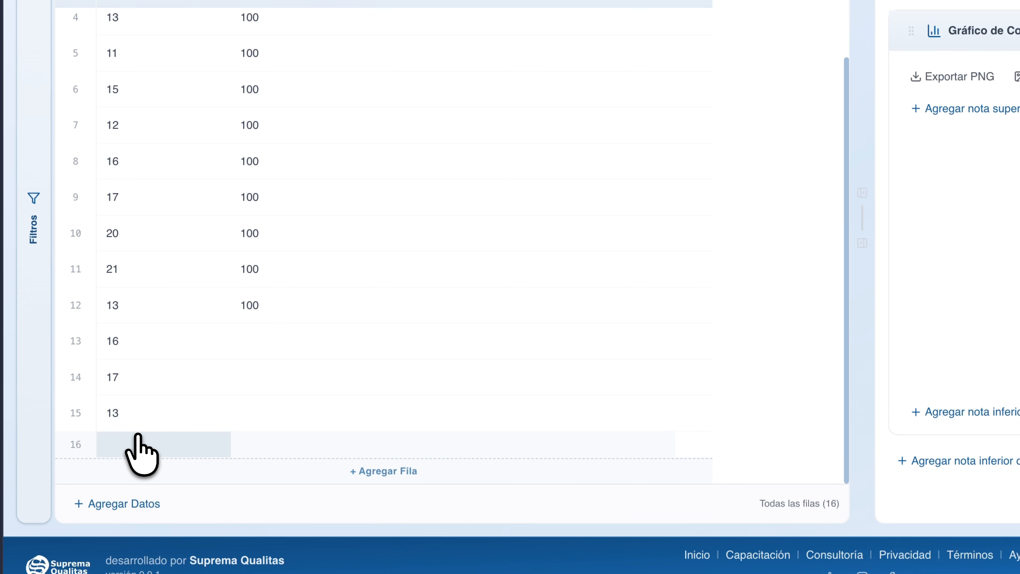
pyautogui.write('19')
pyautogui.press('Return')
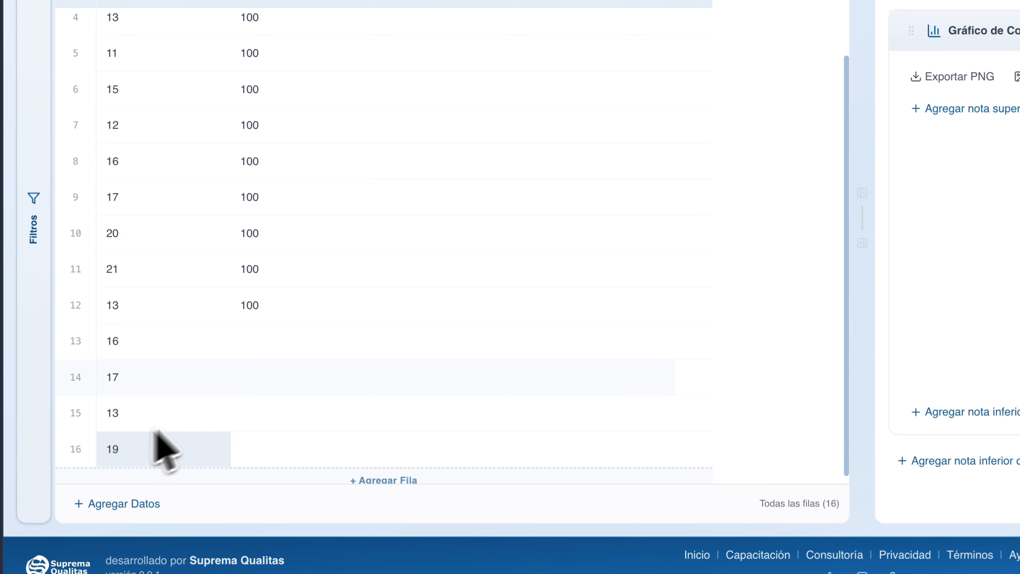
pyautogui.click(321, 468)
pyautogui.click(145, 442)
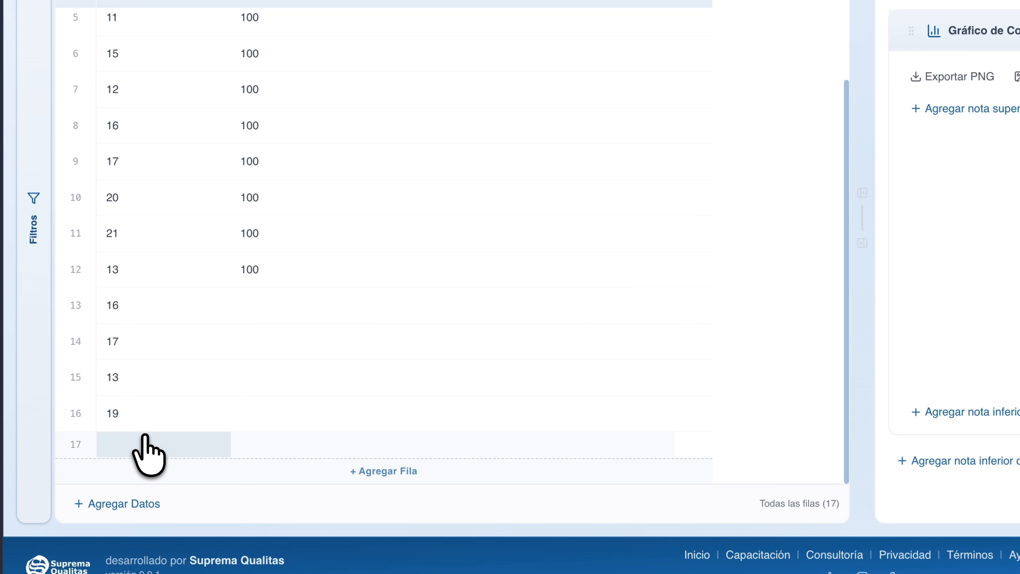
pyautogui.write('21')
pyautogui.press('Return')
# - Add rows 18 to 20 with Defectuosos values 22, 14 and 16
pyautogui.click(344, 473)
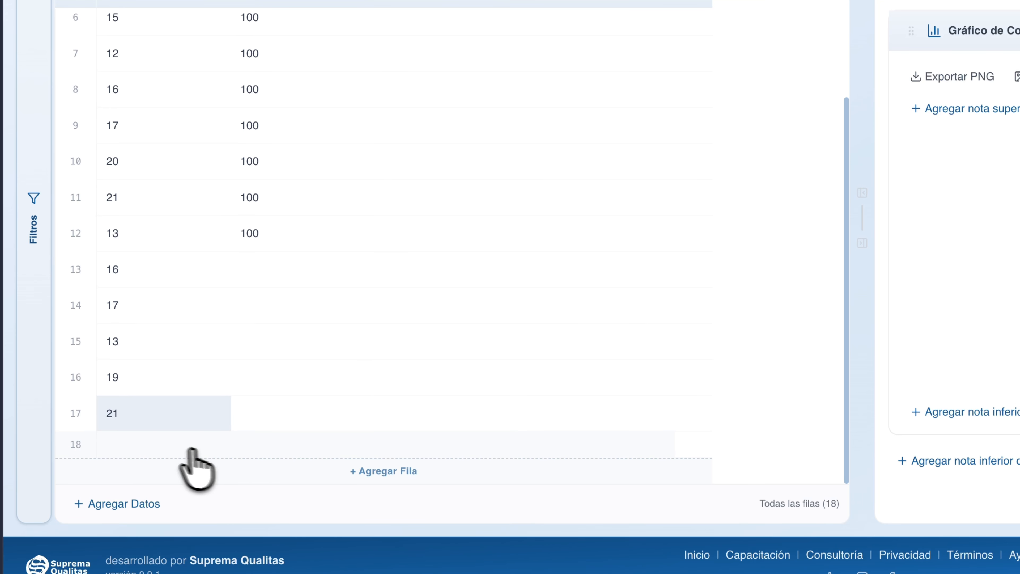
pyautogui.click(192, 446)
pyautogui.write('22')
pyautogui.press('Return')
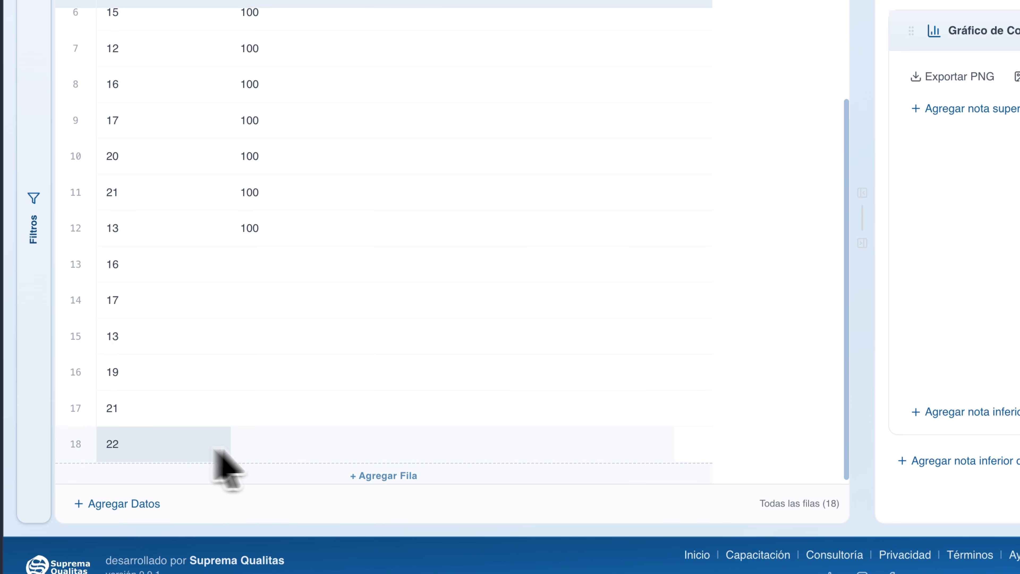
pyautogui.click(353, 474)
pyautogui.click(145, 444)
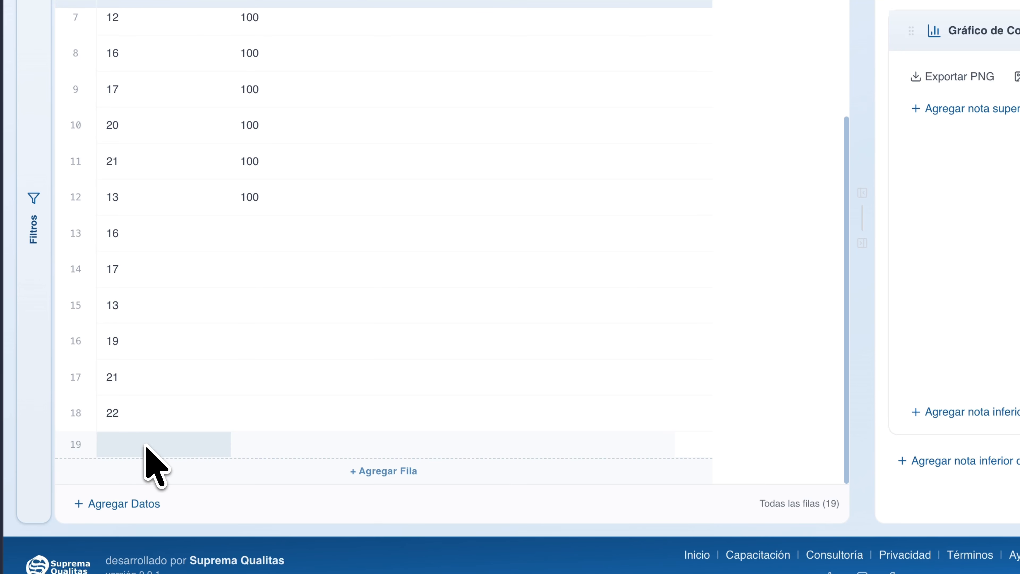
pyautogui.write('14')
pyautogui.press('Return')
pyautogui.click(325, 472)
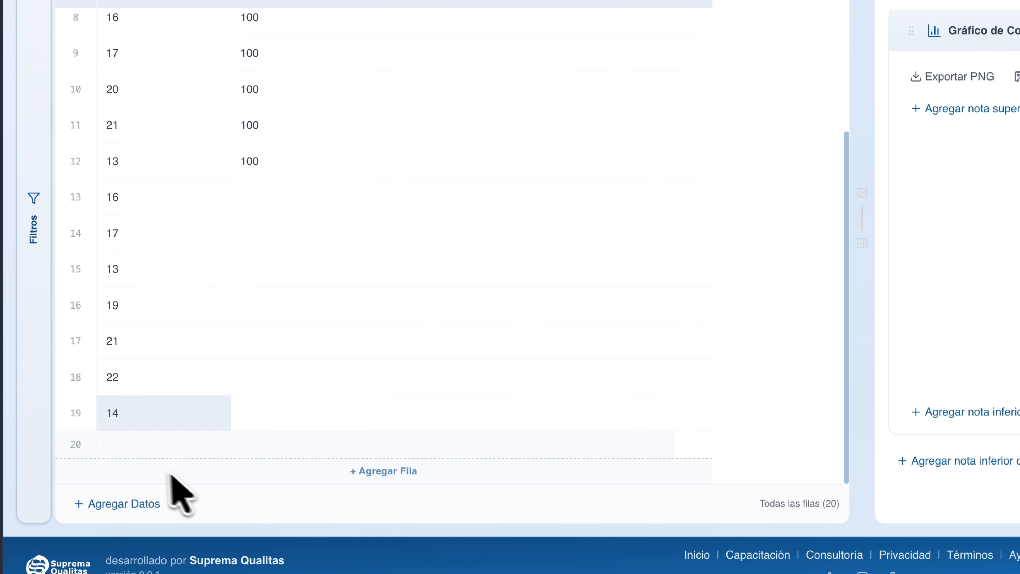
pyautogui.click(135, 444)
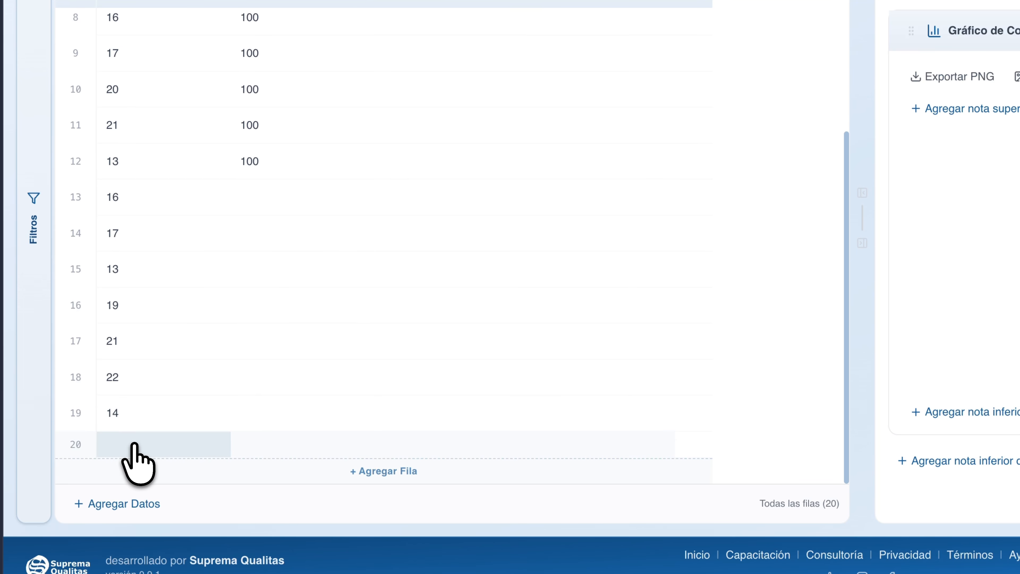
pyautogui.write('16')
pyautogui.press('Return')
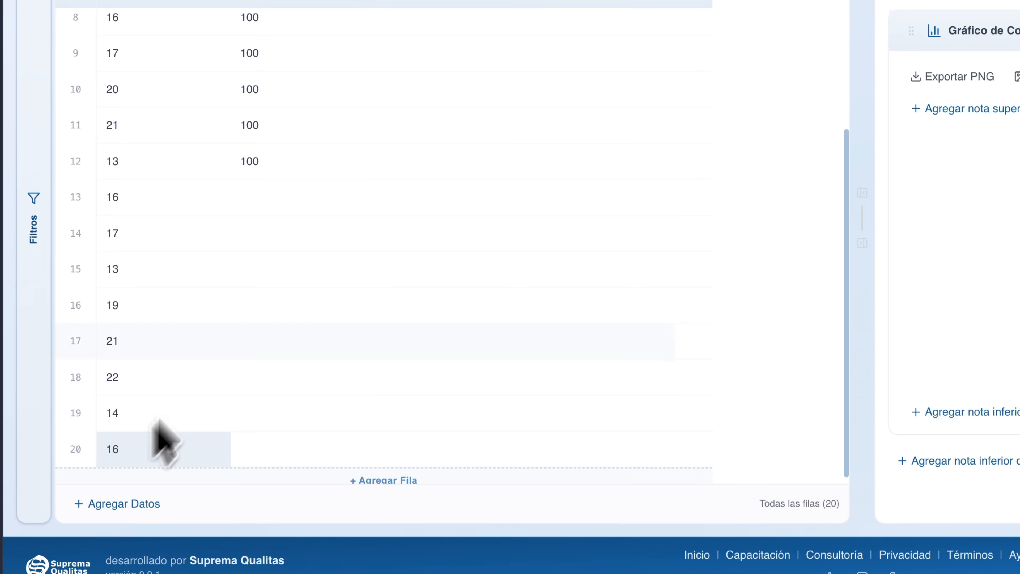
# - Fill the Tamaño Subgrupo column with 100 for rows 13 to 20
pyautogui.click(259, 195)
pyautogui.write('100')
pyautogui.press('Return')
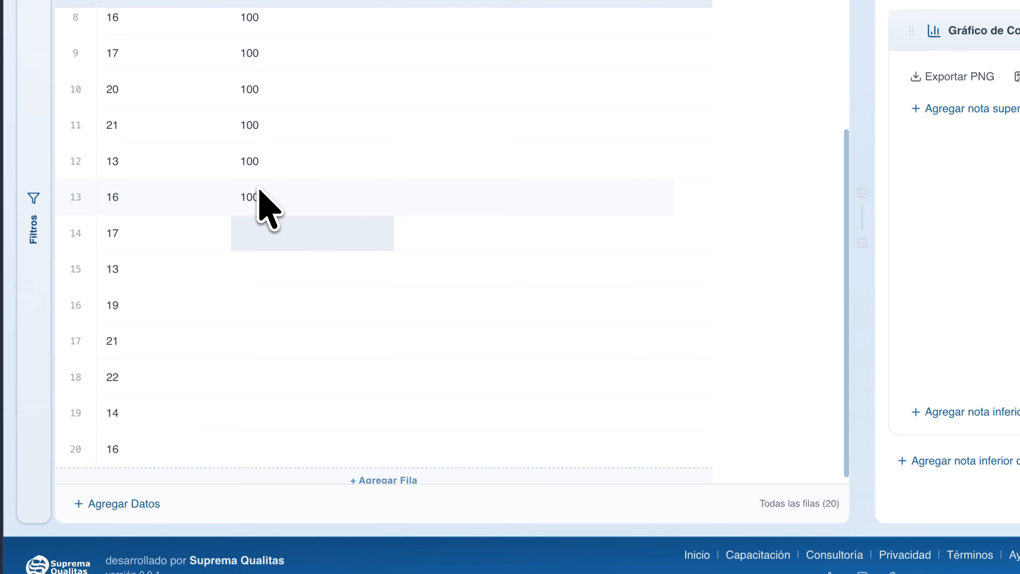
pyautogui.write('100')
pyautogui.press('Return')
pyautogui.write('100')
pyautogui.press('Return')
pyautogui.write('100')
pyautogui.press('Return')
pyautogui.write('100')
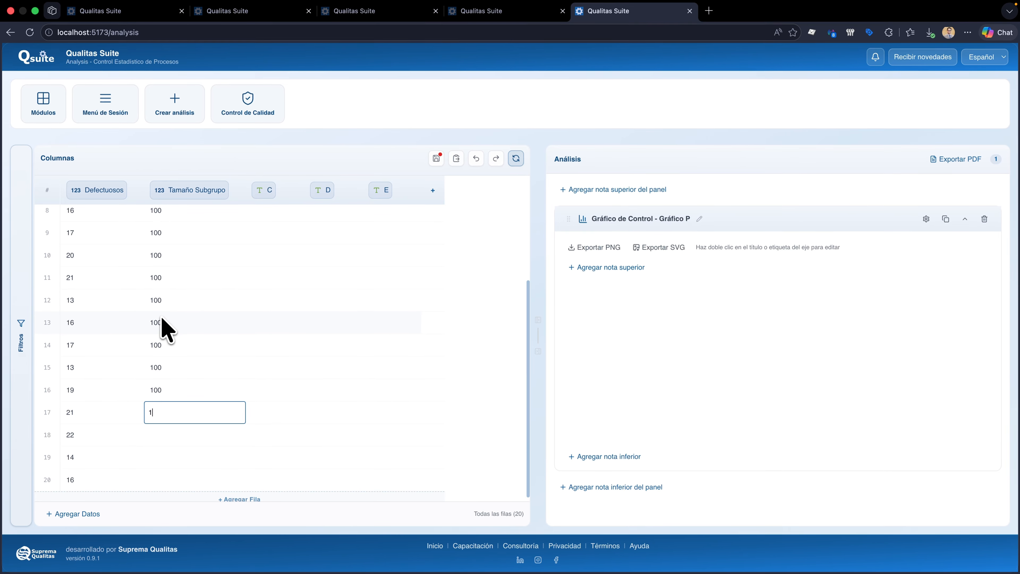
pyautogui.press('Return')
pyautogui.write('100')
pyautogui.press('Return')
pyautogui.write('100')
pyautogui.press('Return')
pyautogui.write('100')
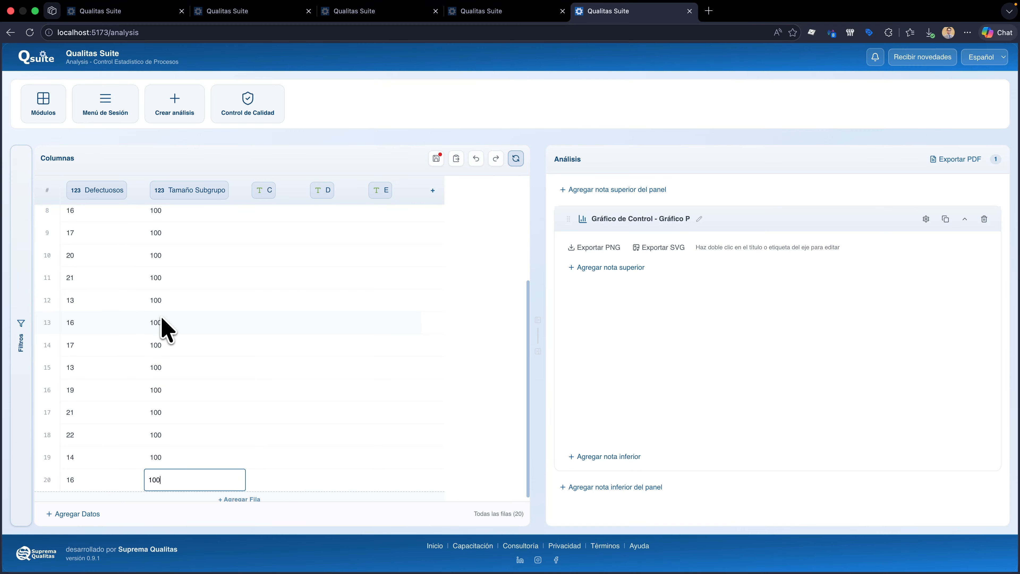
pyautogui.press('Return')
# - Review the completed data table and assign the Defectuosos column to the Valores of the Gráfico P analysis
pyautogui.scroll(4, 161, 317)
pyautogui.scroll(-4, 168, 290)
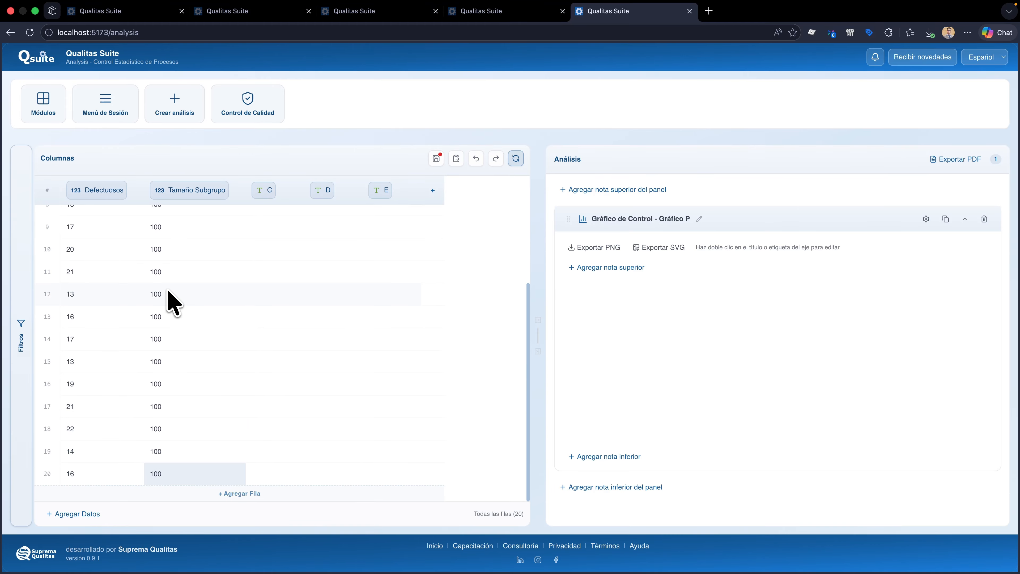
pyautogui.scroll(4, 87, 434)
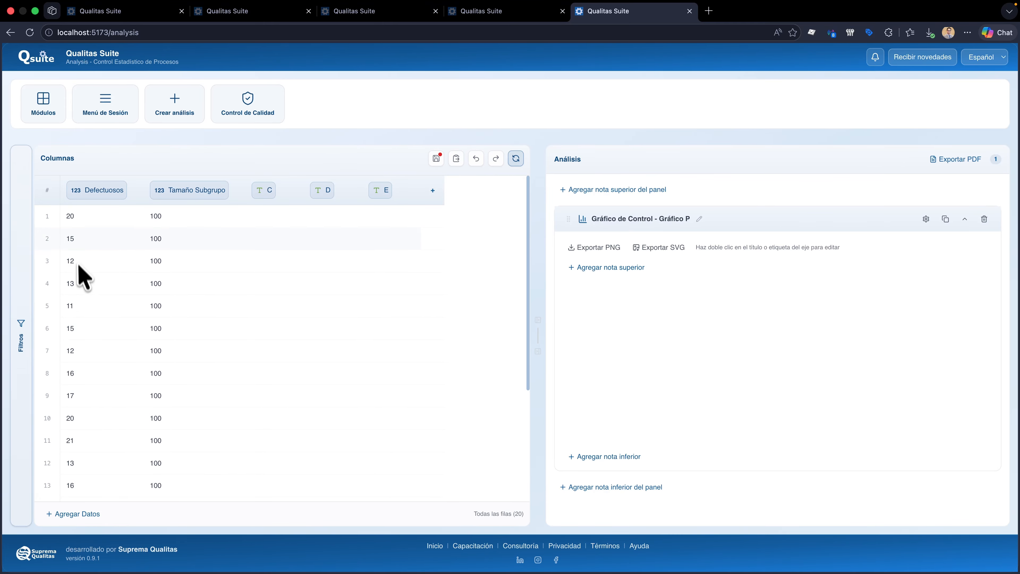
pyautogui.scroll(-4, 89, 466)
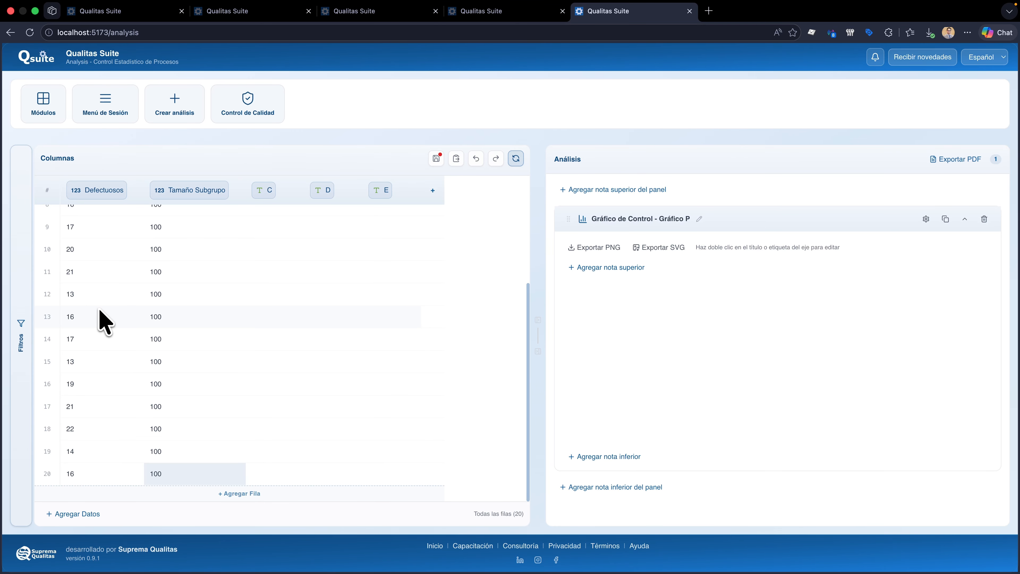
pyautogui.scroll(5, 139, 313)
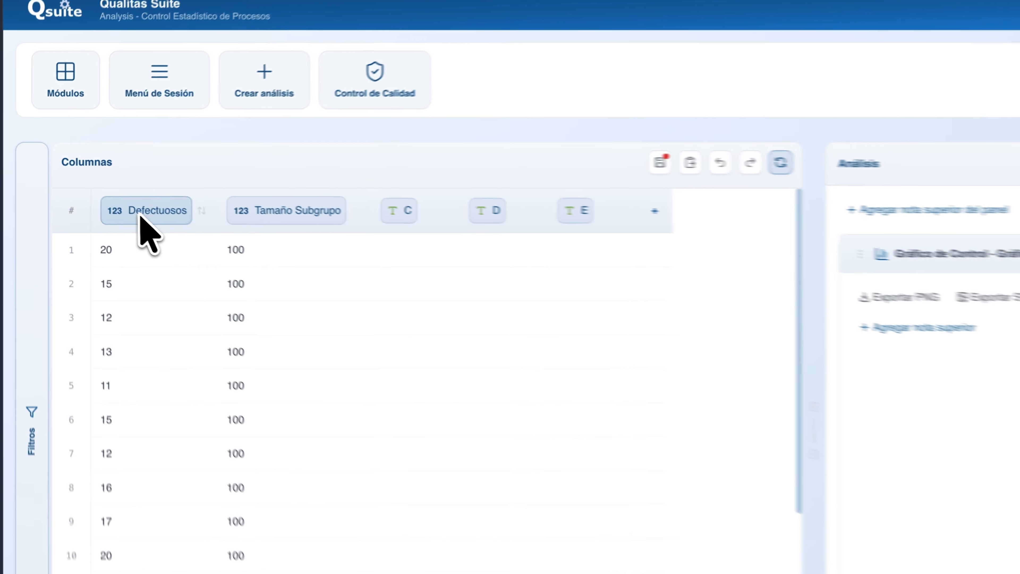
pyautogui.moveTo(93, 191); pyautogui.dragTo(566, 272)
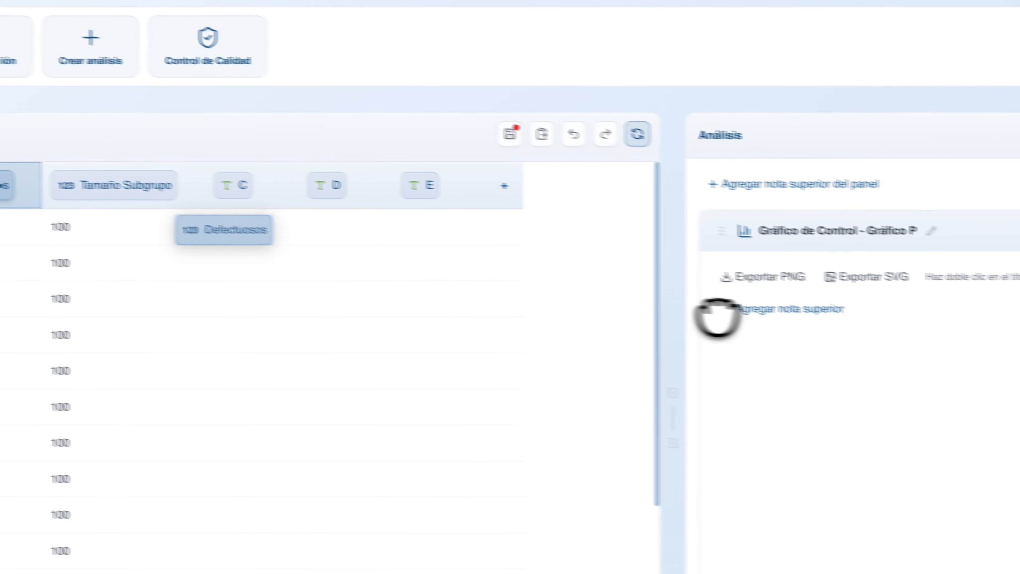
pyautogui.moveTo(171, 225); pyautogui.dragTo(859, 343)
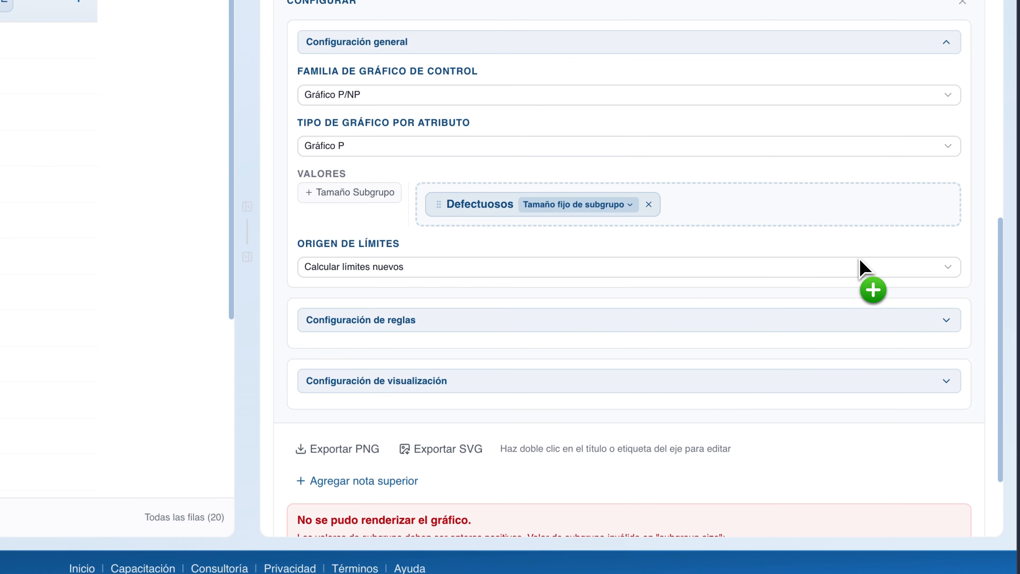
# - Set the fixed subgroup size (Tamaño fijo de subgrupo) for Defectuosos to 100 and view the resulting P chart
pyautogui.scroll(-3, 626, 278)
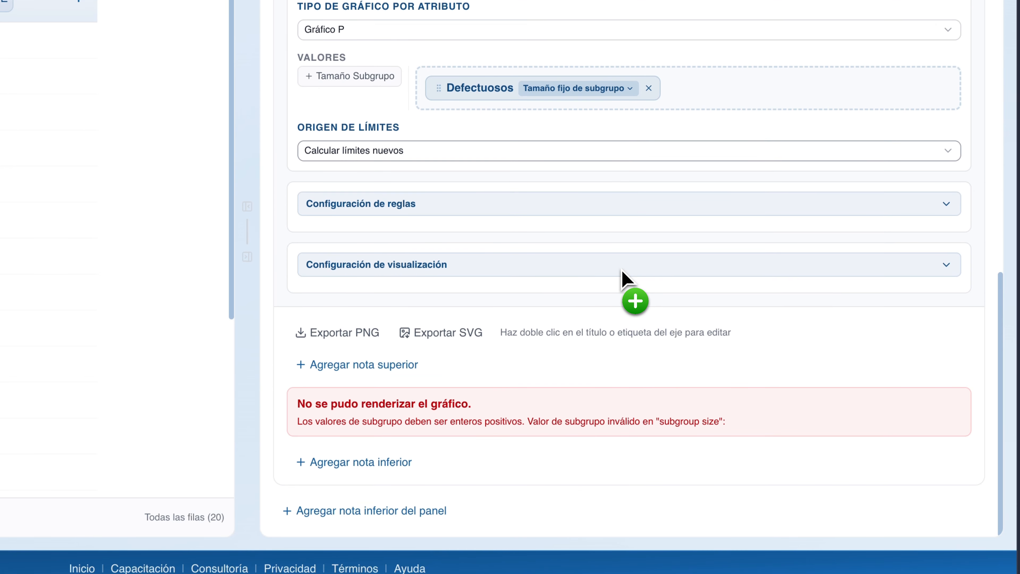
pyautogui.scroll(1, 417, 440)
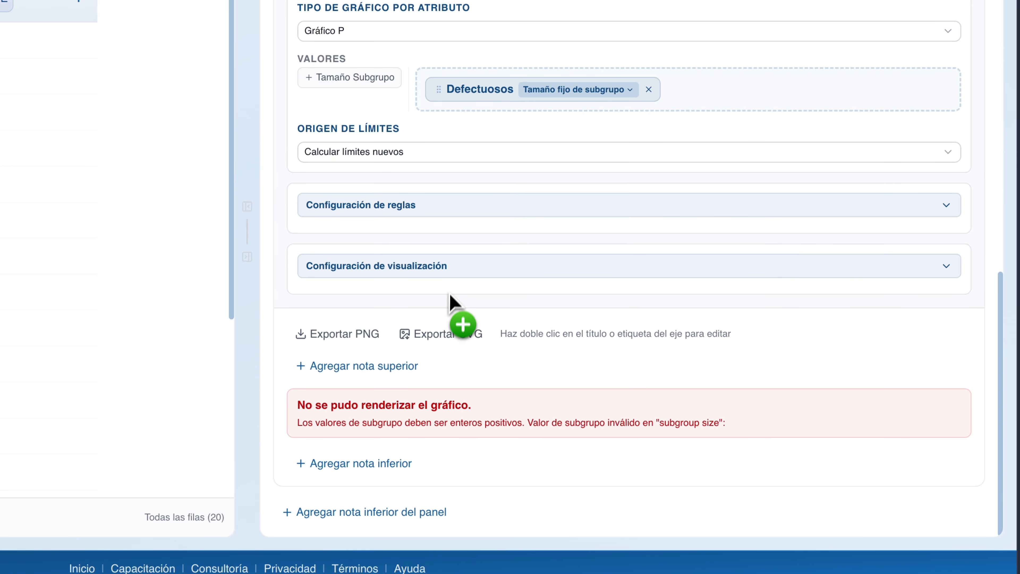
pyautogui.scroll(1, 452, 286)
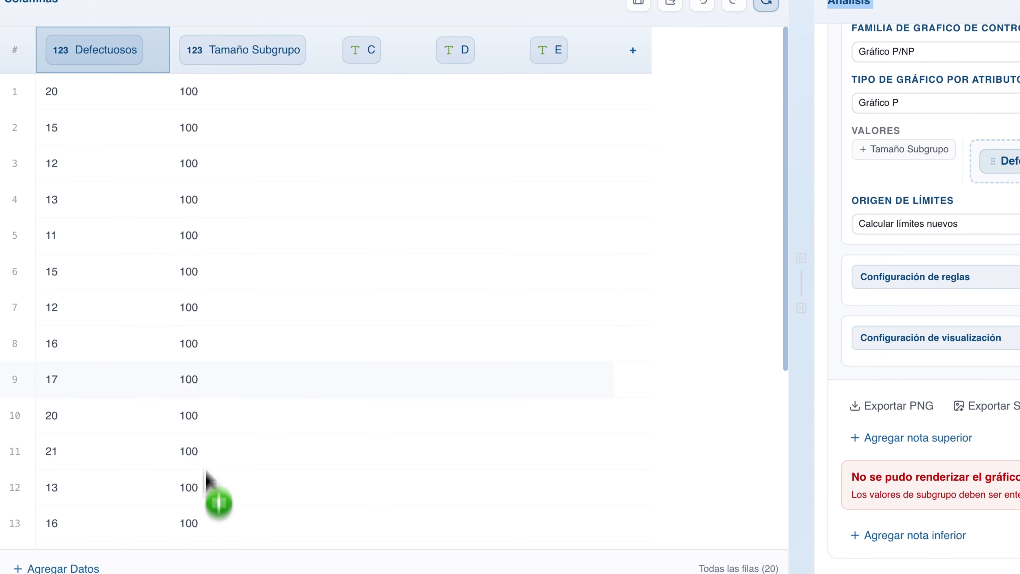
pyautogui.scroll(-5, 206, 341)
pyautogui.scroll(5, 205, 356)
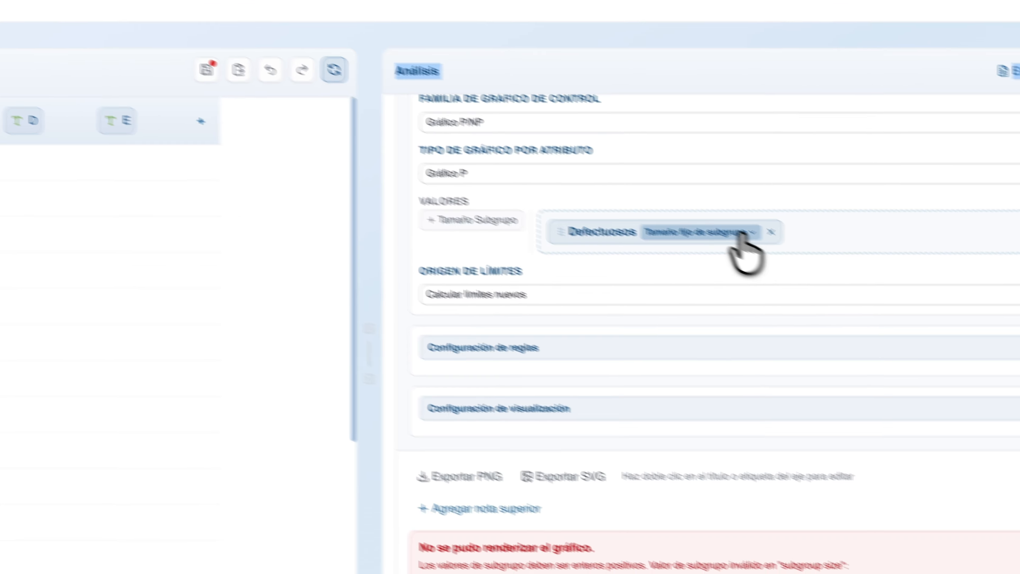
pyautogui.click(780, 252)
pyautogui.click(712, 336)
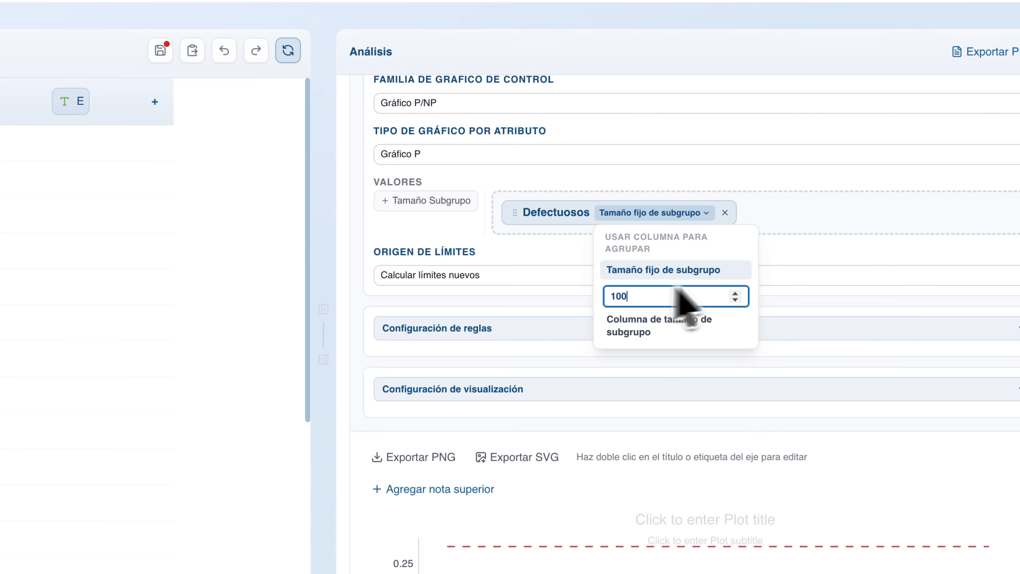
pyautogui.click(777, 271)
pyautogui.click(774, 267)
pyautogui.scroll(-5, 774, 274)
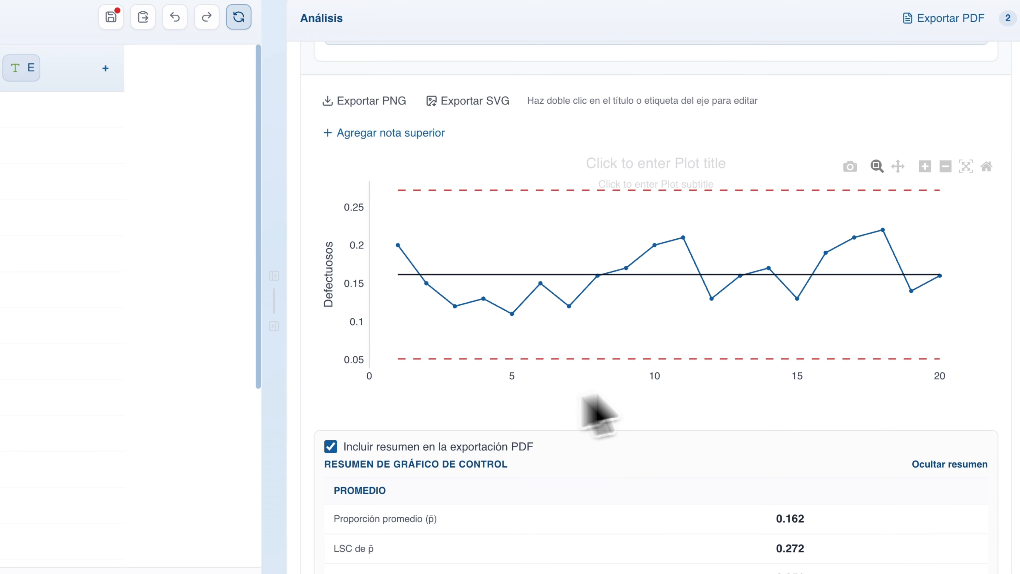
# - Switch the Defectuosos grouping to a subgroup size column, choose Tamaño Subgrupo, and view the chart
pyautogui.scroll(10, 580, 383)
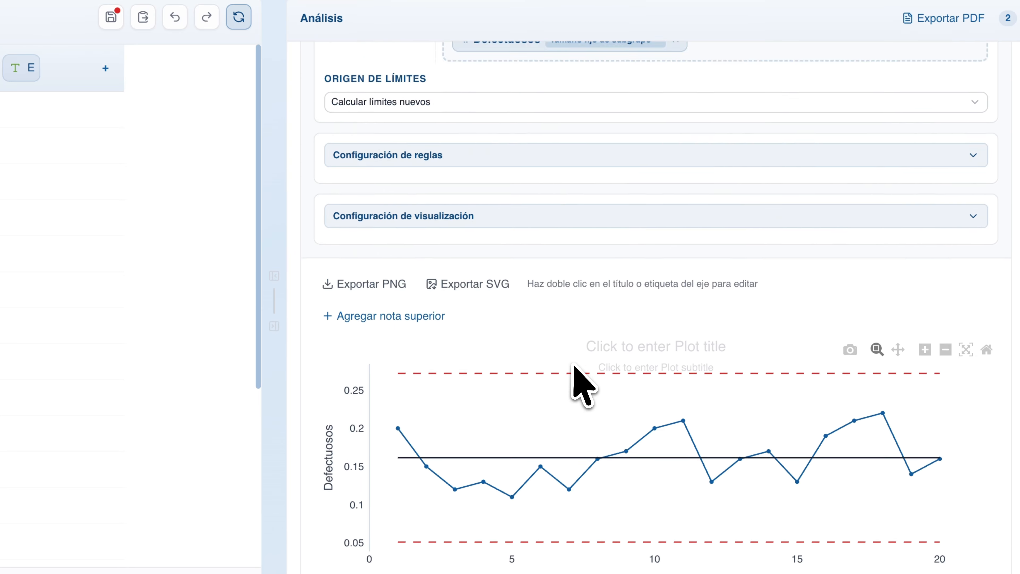
pyautogui.click(622, 285)
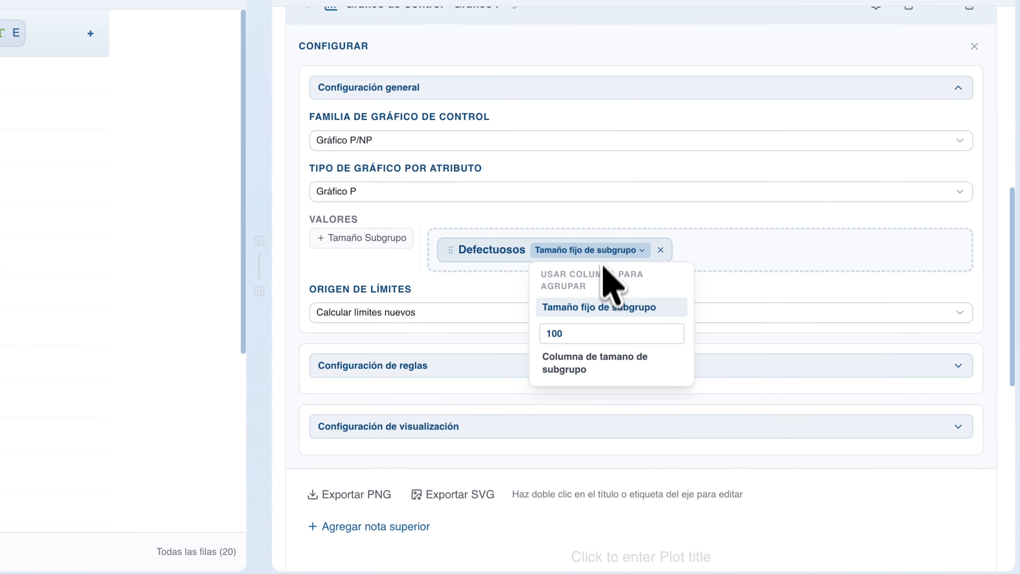
pyautogui.click(579, 367)
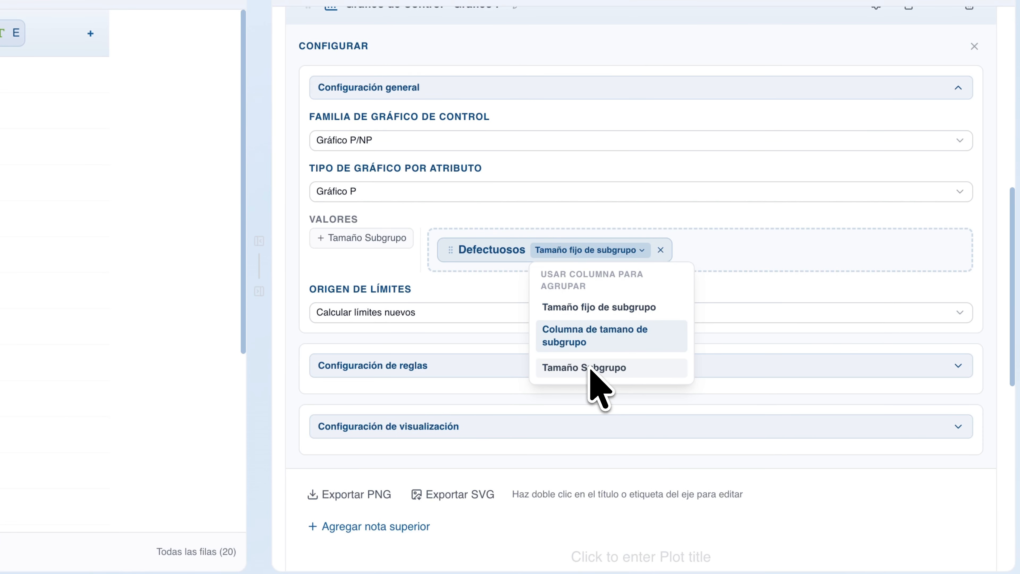
pyautogui.click(593, 367)
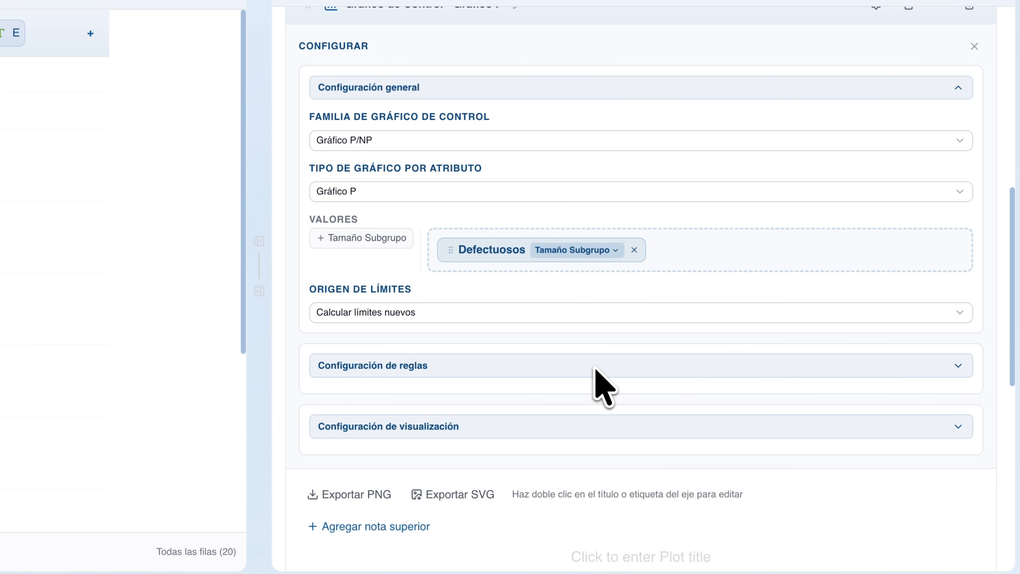
pyautogui.scroll(-9, 596, 317)
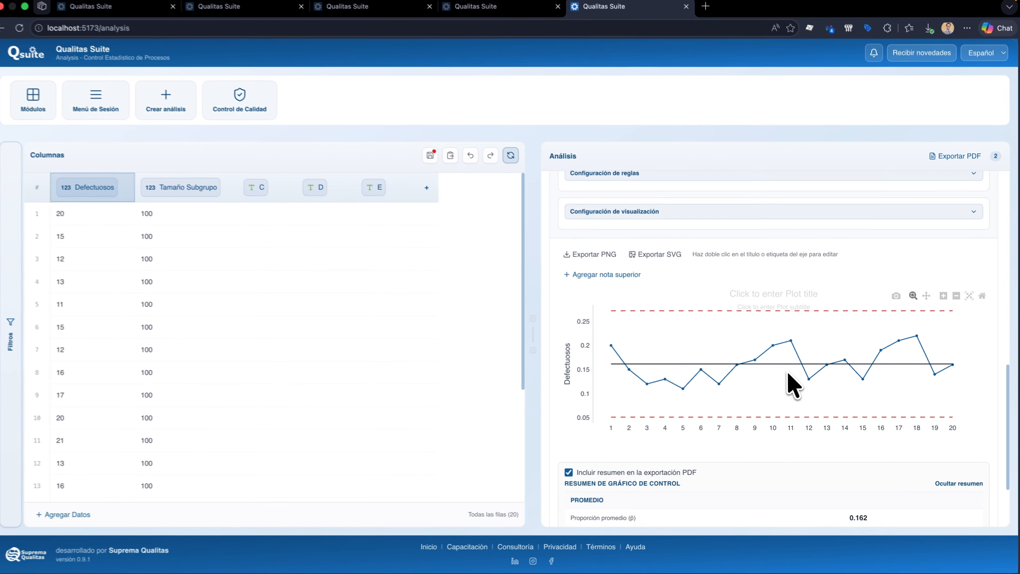
# - Compare the Defectuosos and Tamaño Subgrupo data with the points plotted on the P chart
pyautogui.scroll(5, 793, 383)
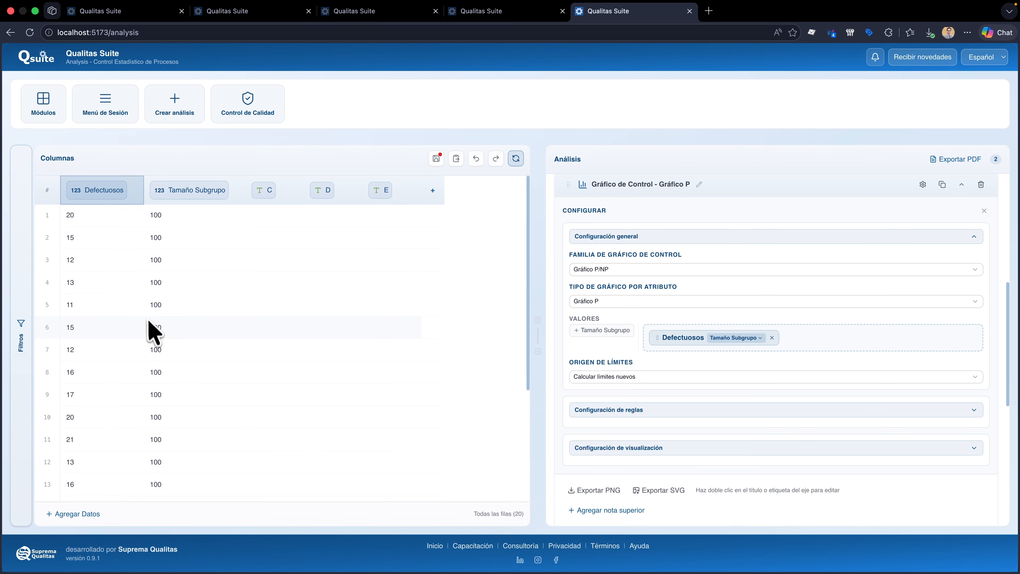
pyautogui.scroll(-3, 159, 343)
pyautogui.scroll(3, 161, 353)
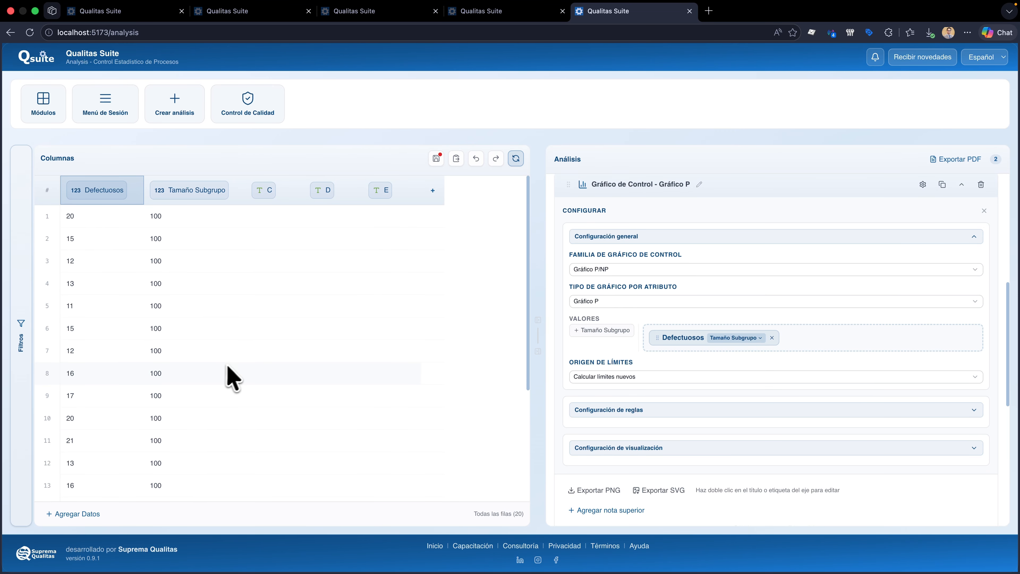
pyautogui.scroll(-5, 754, 299)
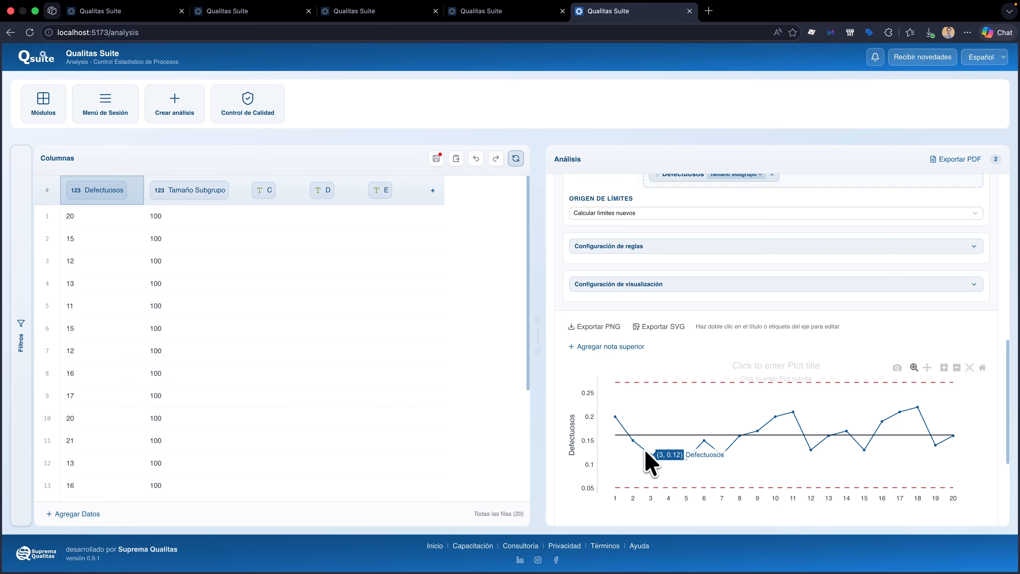
# - Change the attribute chart type to Gráfico NP and inspect the points on the chart
pyautogui.scroll(5, 703, 349)
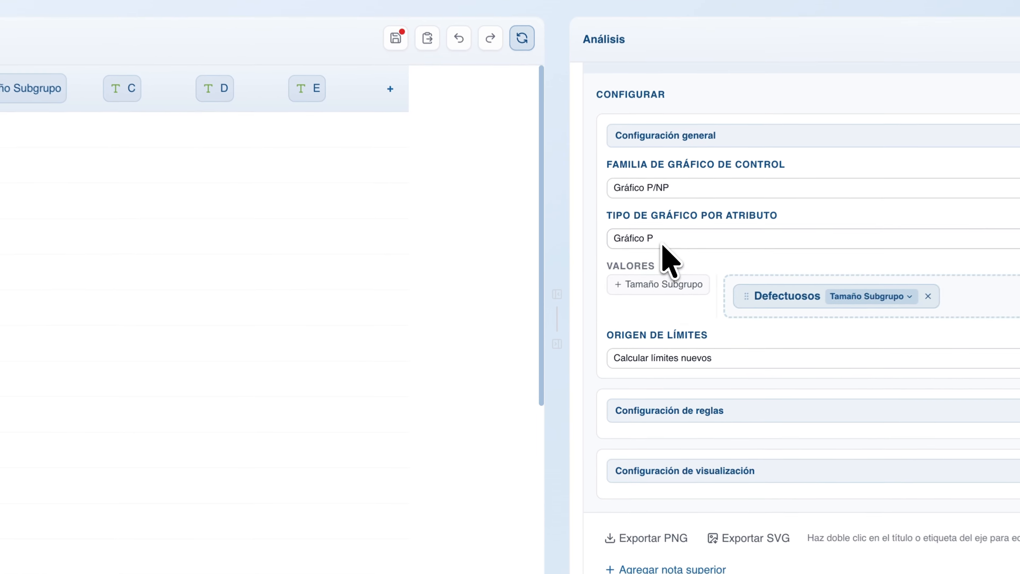
pyautogui.click(604, 285)
pyautogui.click(604, 320)
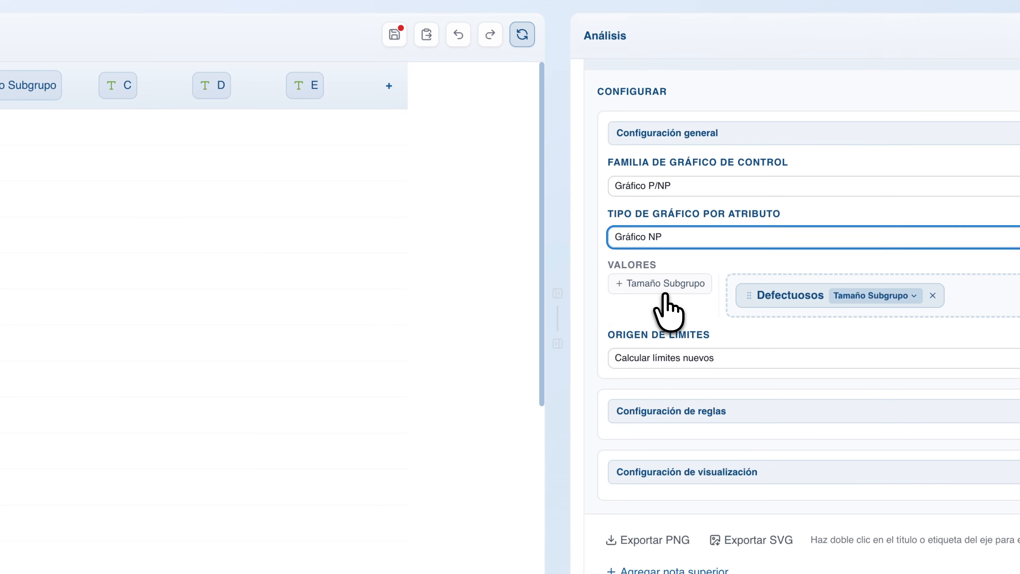
pyautogui.scroll(-8, 750, 329)
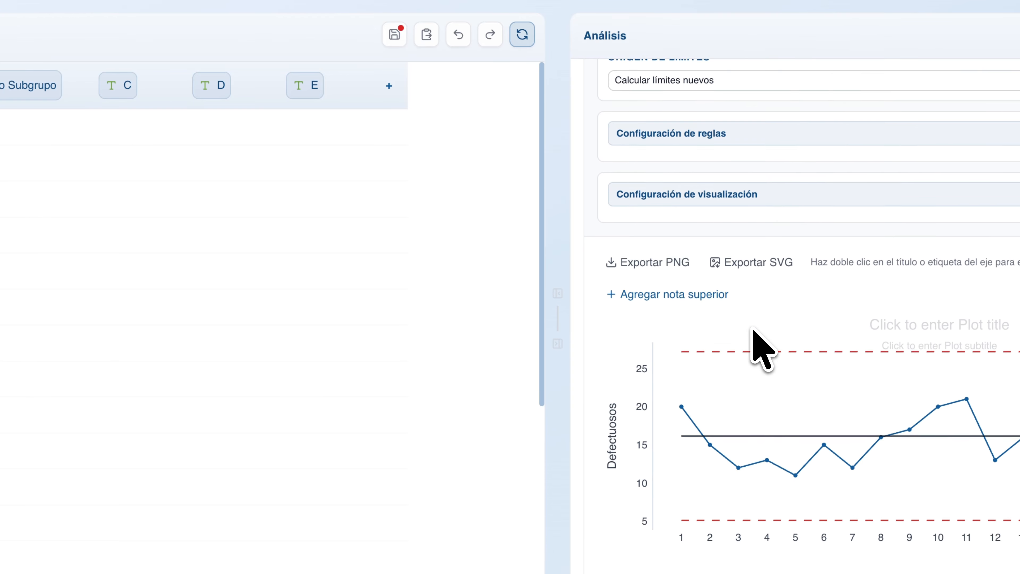
pyautogui.scroll(-2, 752, 328)
pyautogui.moveTo(658, 354)
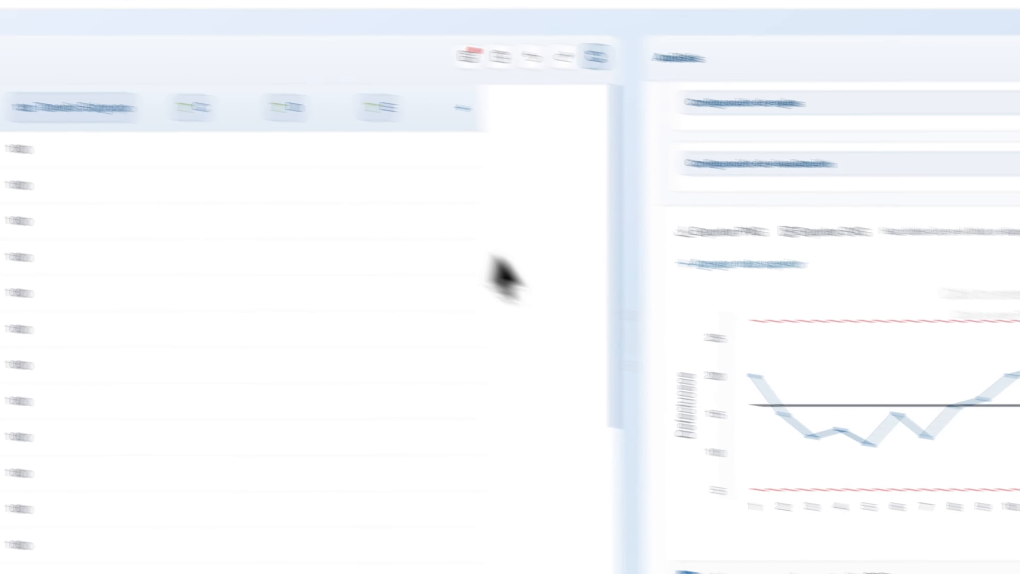
pyautogui.moveTo(810, 434)
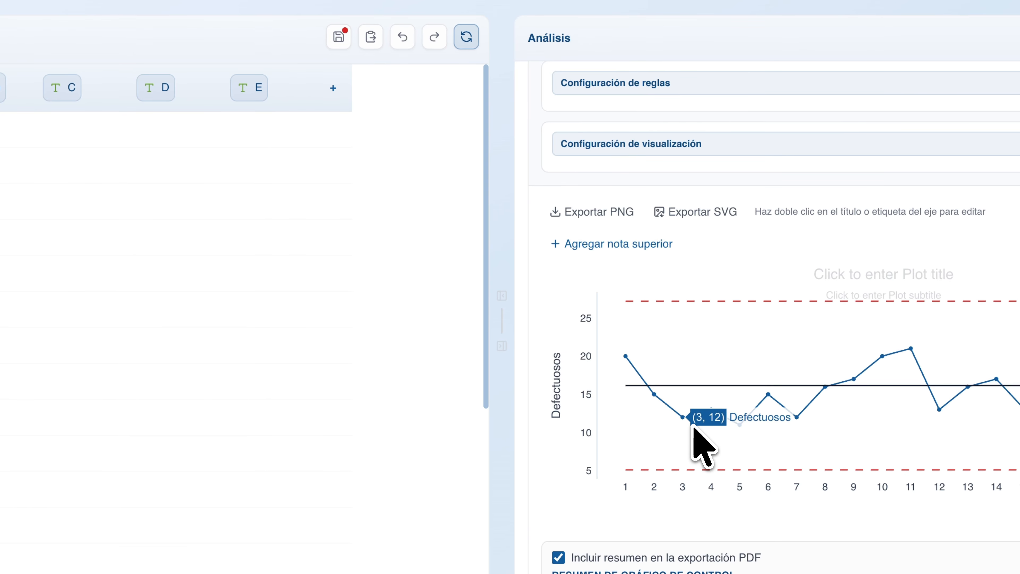
# - Check the available Origen de Límites options, keeping Calcular límites nuevos
pyautogui.scroll(8, 635, 284)
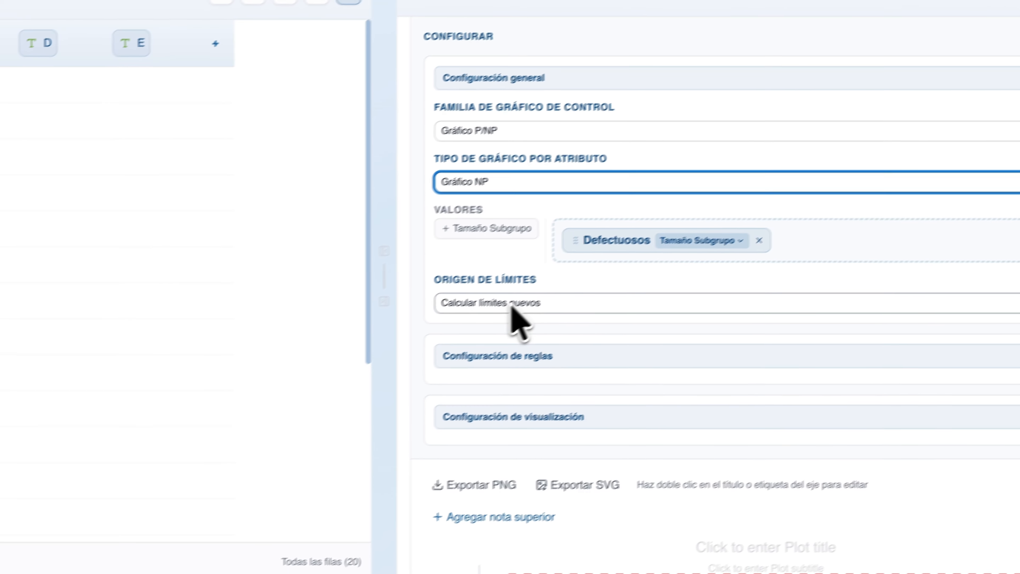
pyautogui.click(464, 335)
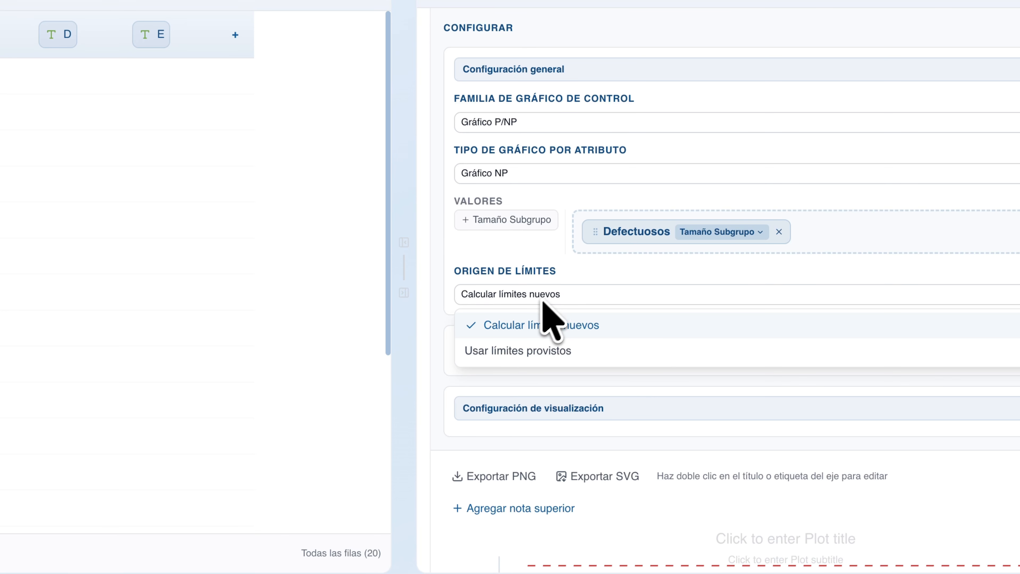
pyautogui.click(540, 298)
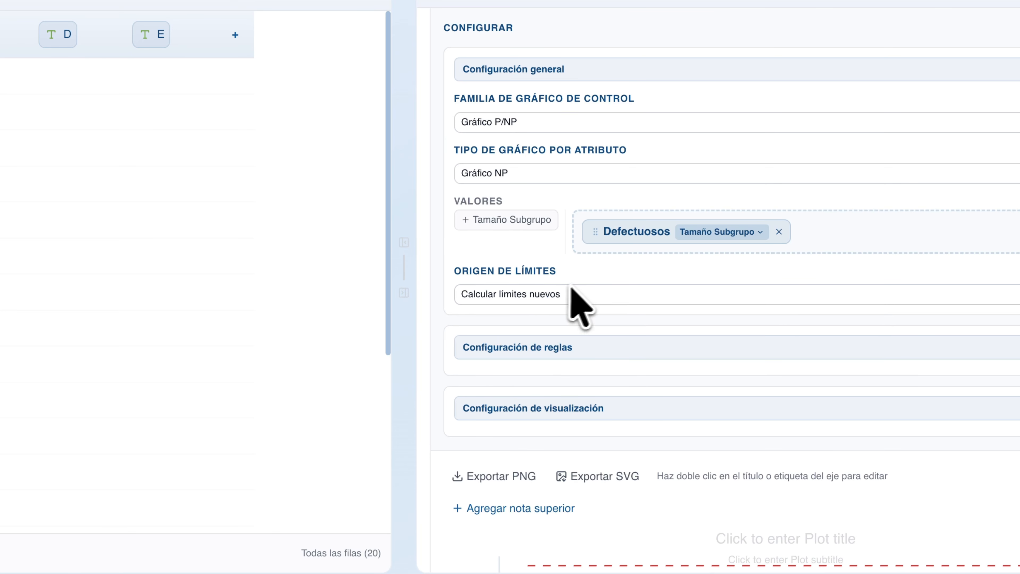
# - Review the Configuración de reglas section and its rule set options, keeping Western Electric, and collapse the section
pyautogui.click(593, 347)
pyautogui.scroll(-3, 594, 354)
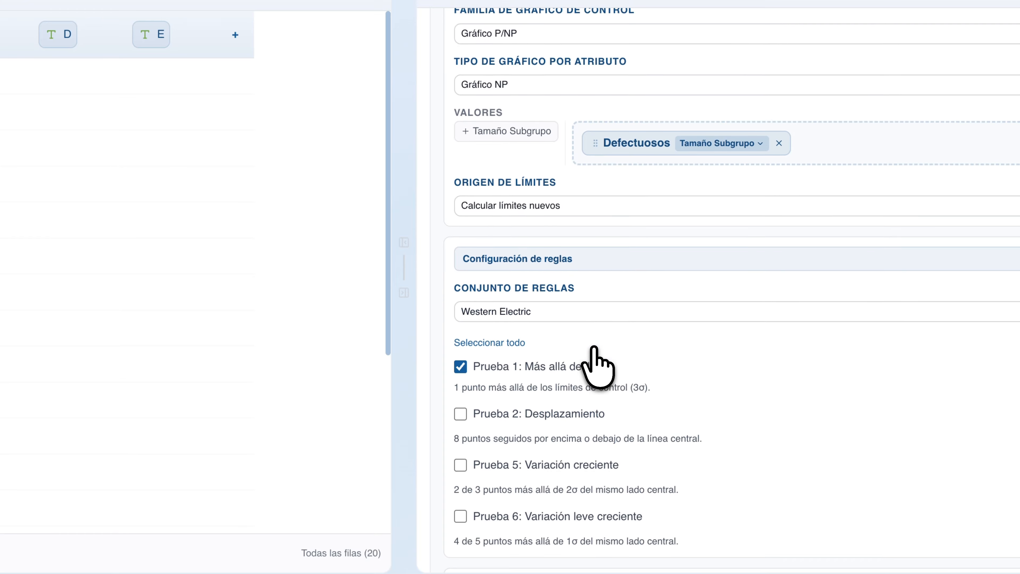
pyautogui.click(572, 282)
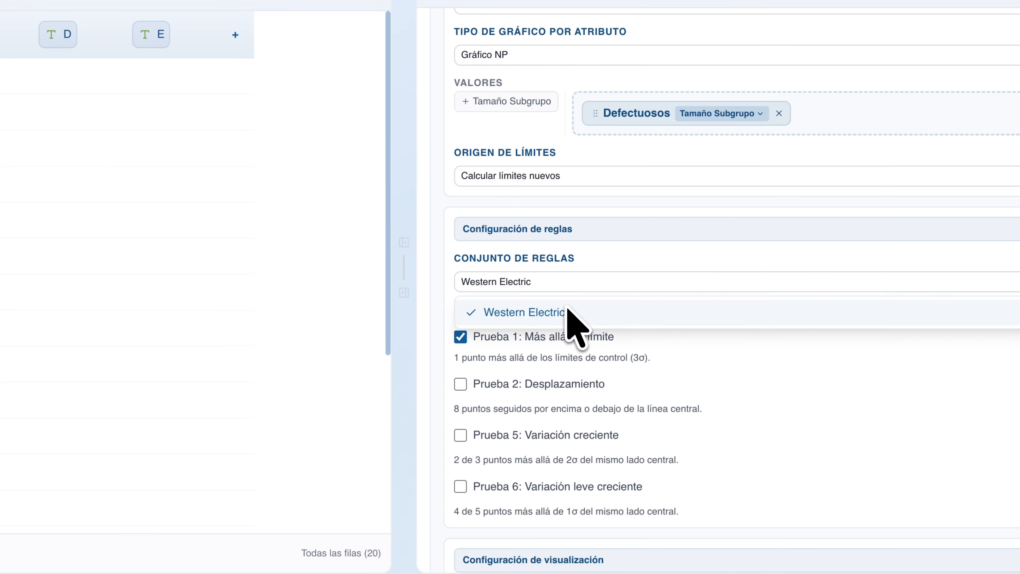
pyautogui.click(579, 306)
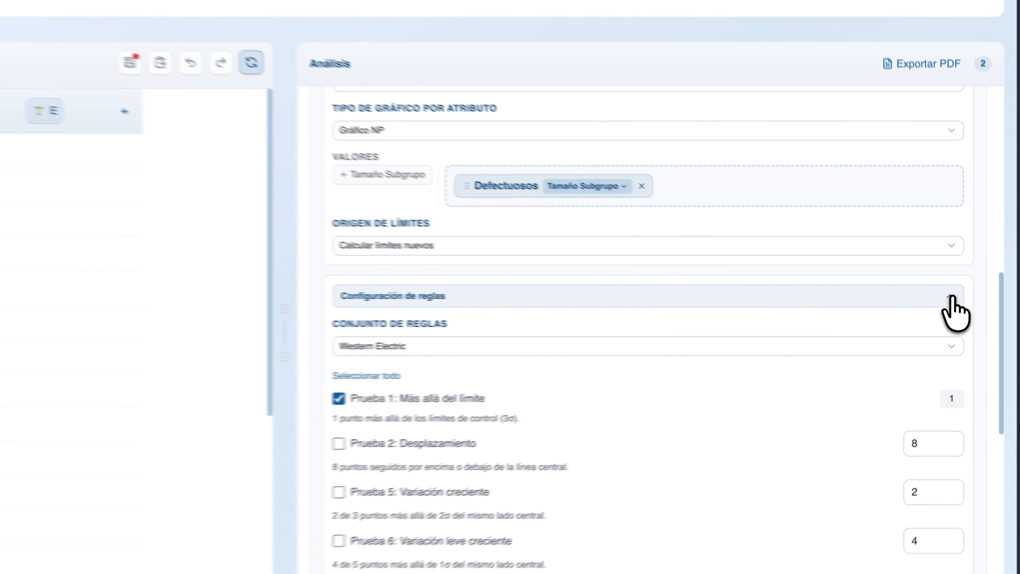
pyautogui.click(937, 314)
# - Switch the attribute chart type to Gráfico P and back to Gráfico NP
pyautogui.scroll(3, 592, 355)
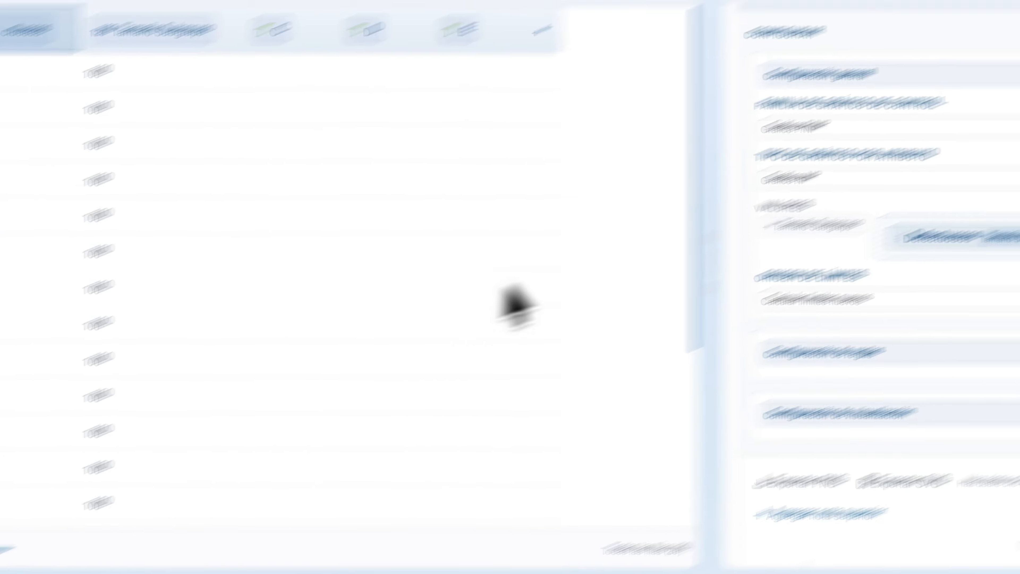
pyautogui.click(927, 136)
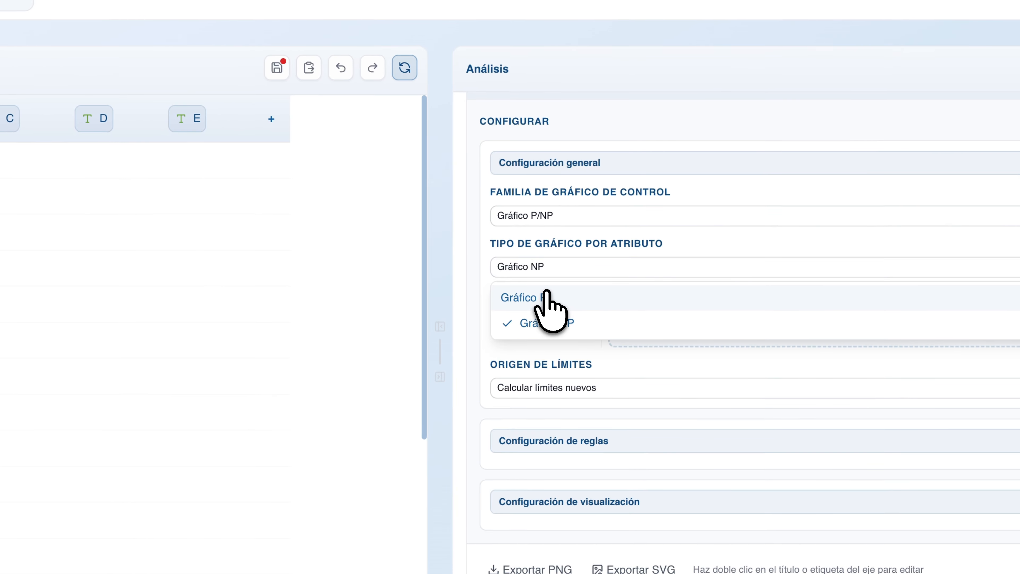
pyautogui.click(546, 297)
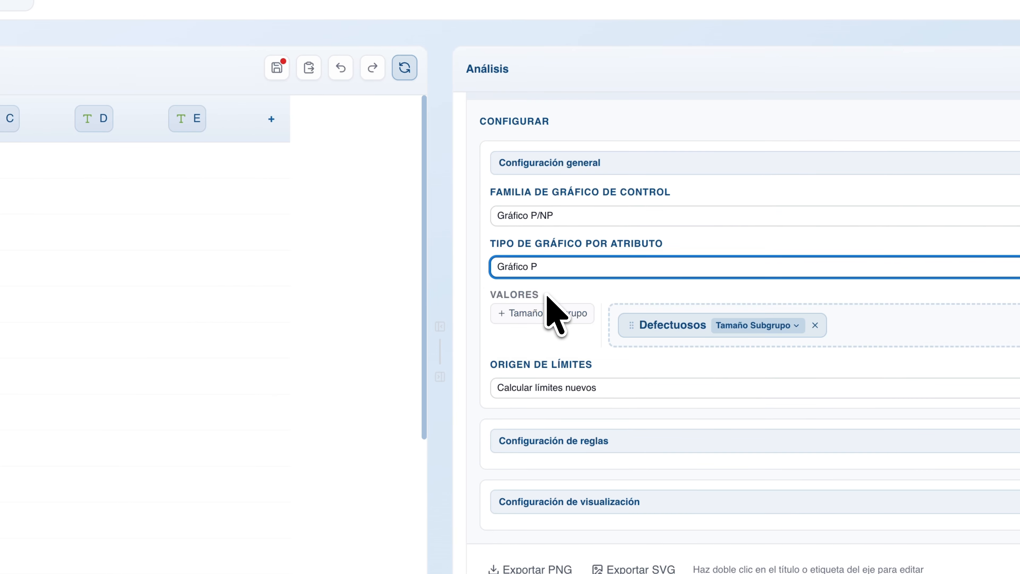
pyautogui.click(550, 271)
pyautogui.click(545, 320)
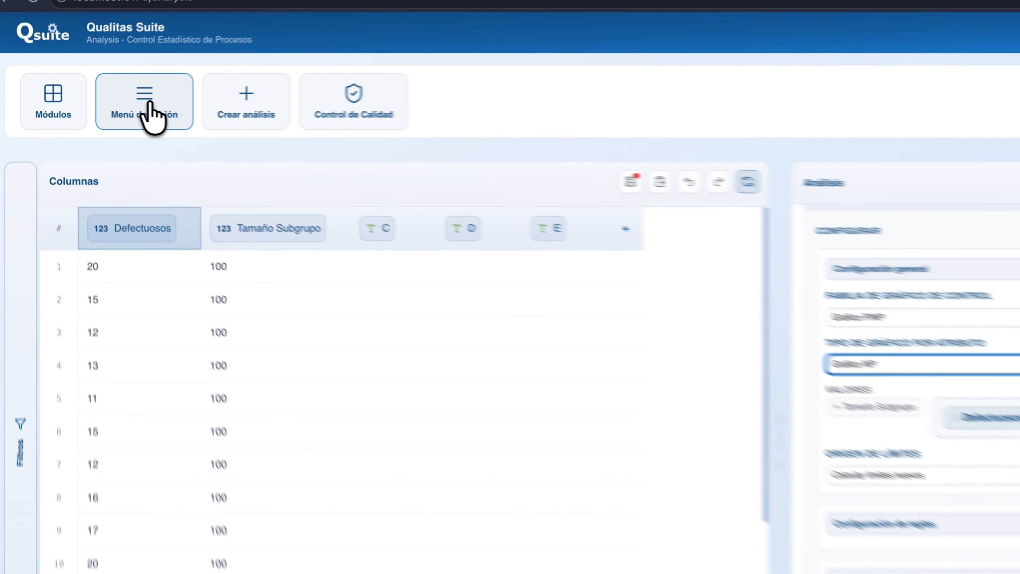
# - Clear all data and analyses from the current session
pyautogui.click(106, 108)
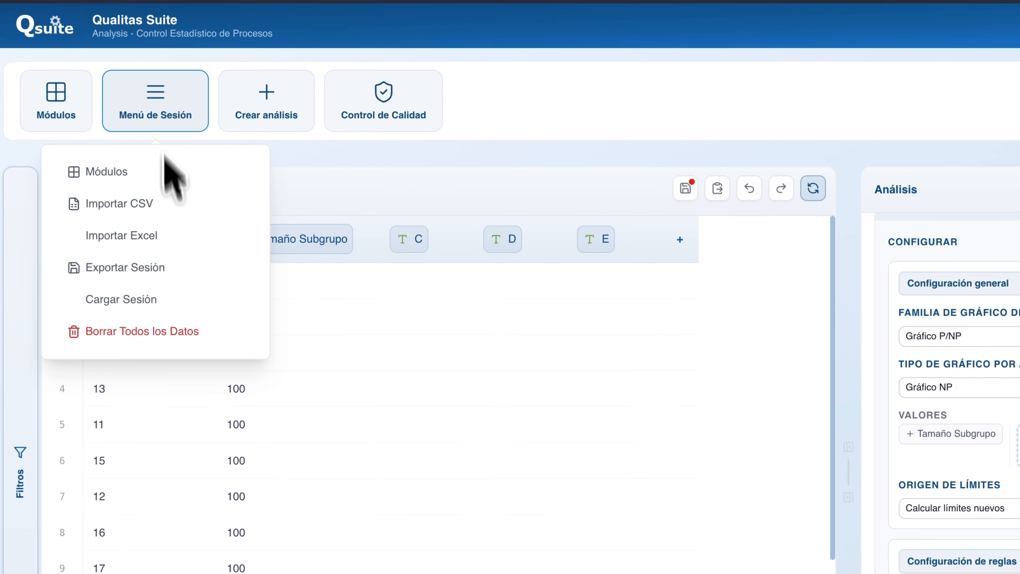
pyautogui.click(171, 328)
pyautogui.click(925, 472)
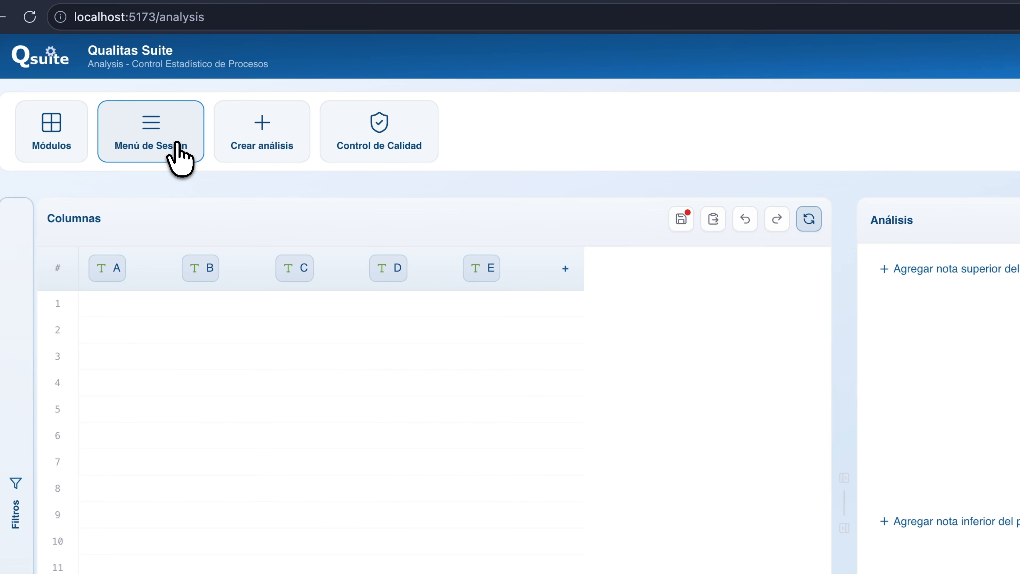
# - Import the Excel file dataset_01_tiempos_espera.xlsx from the Datasets folder
pyautogui.click(172, 150)
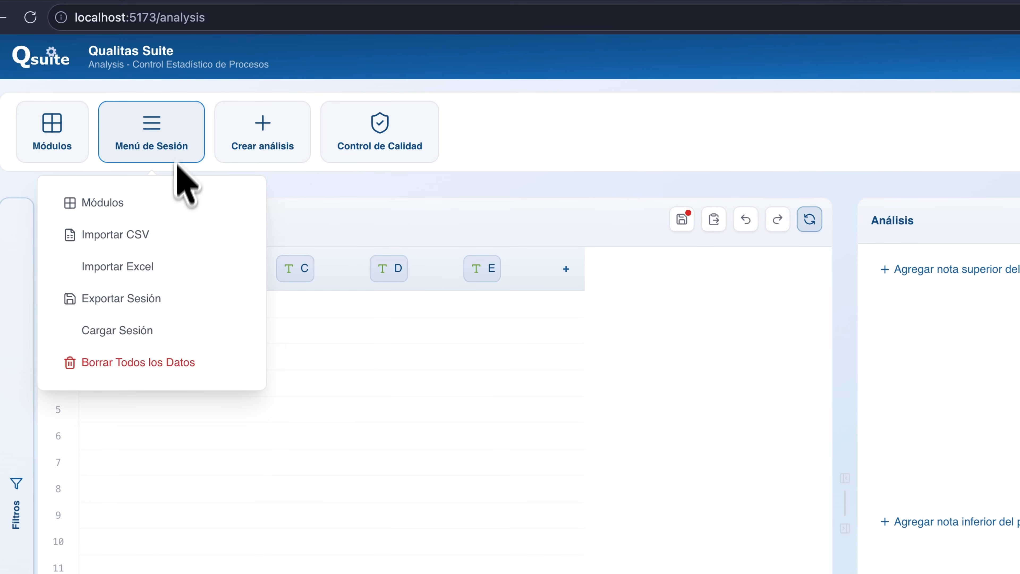
pyautogui.click(164, 270)
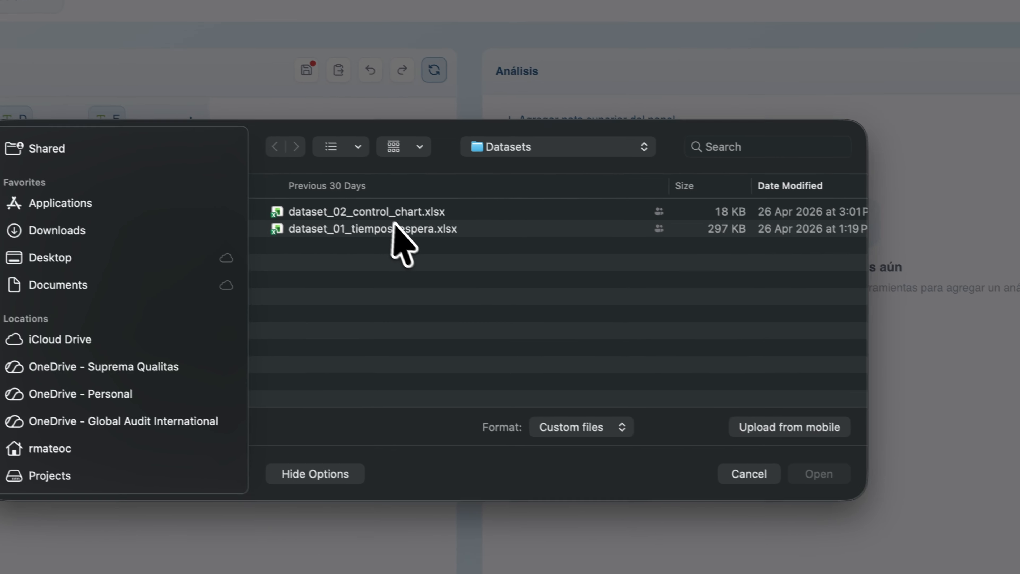
pyautogui.click(394, 227)
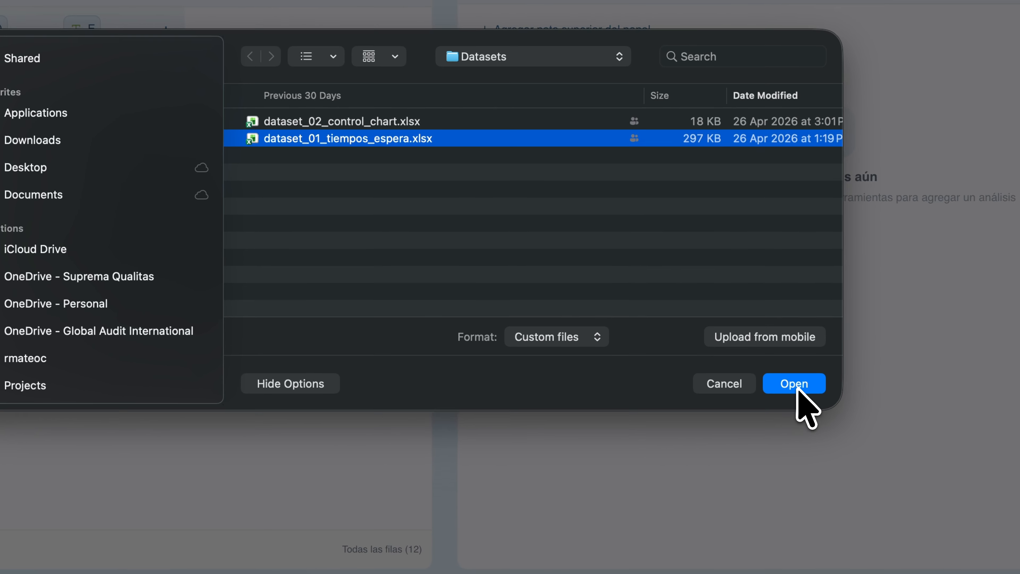
pyautogui.click(819, 473)
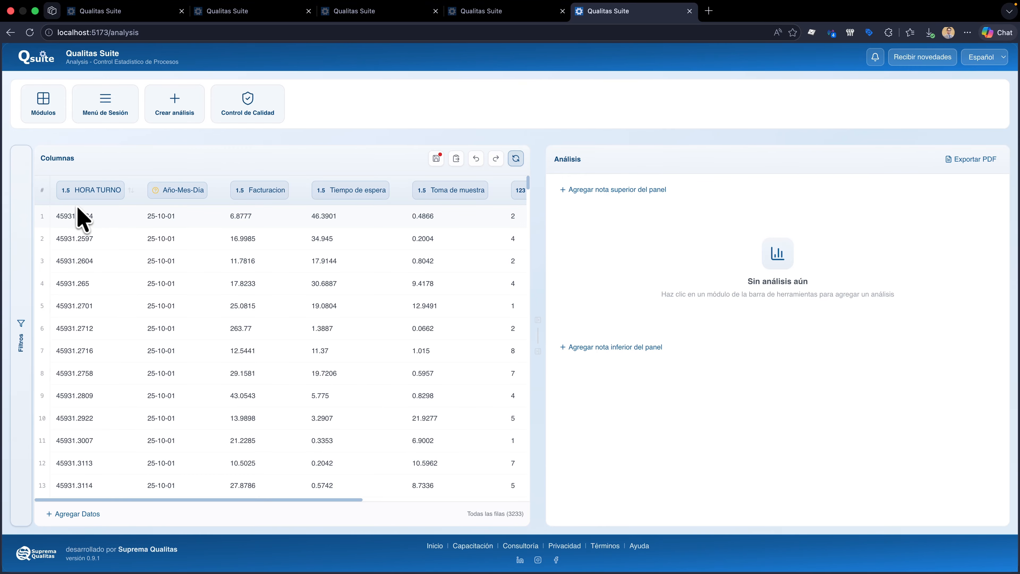
# - Convert the HORA TURNO column to the Fecha type in Día/Mes/Año format with time values included
pyautogui.click(66, 191)
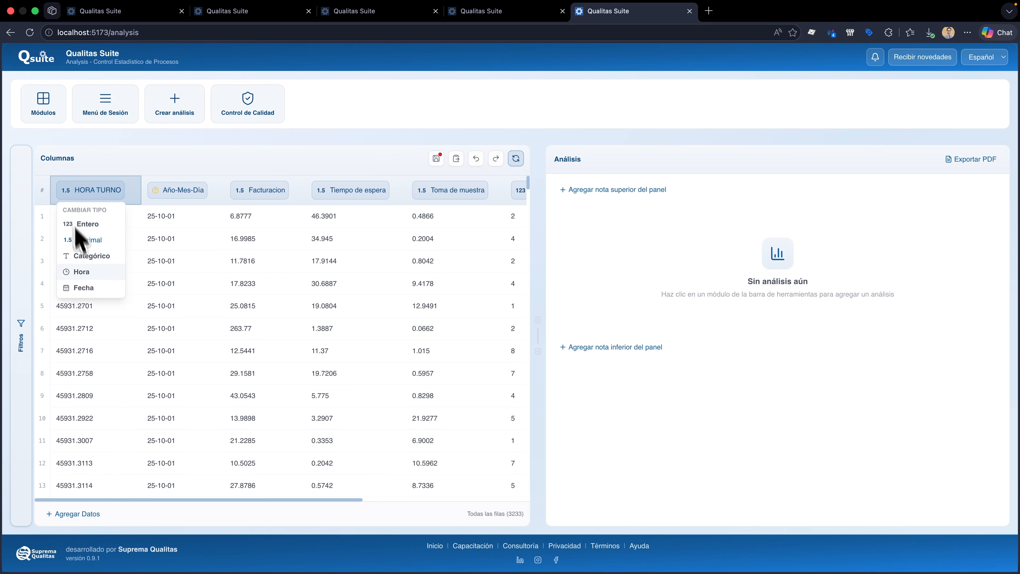
pyautogui.click(87, 288)
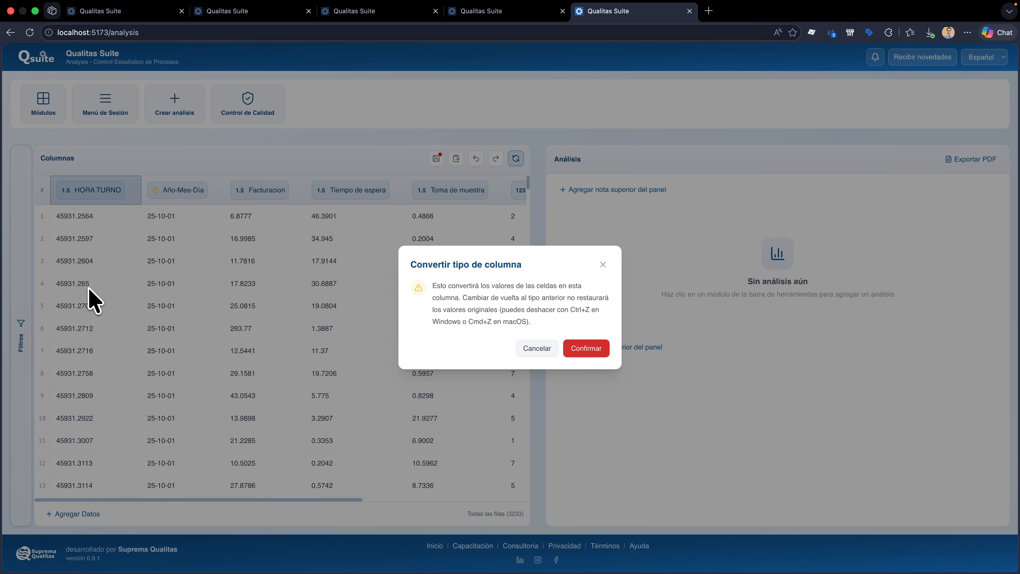
pyautogui.click(591, 352)
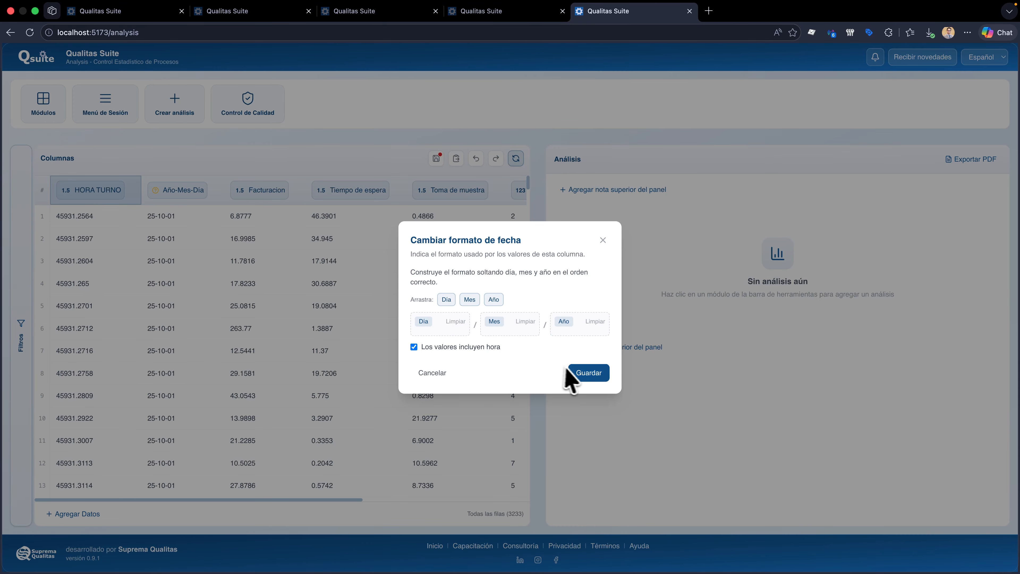
pyautogui.click(574, 372)
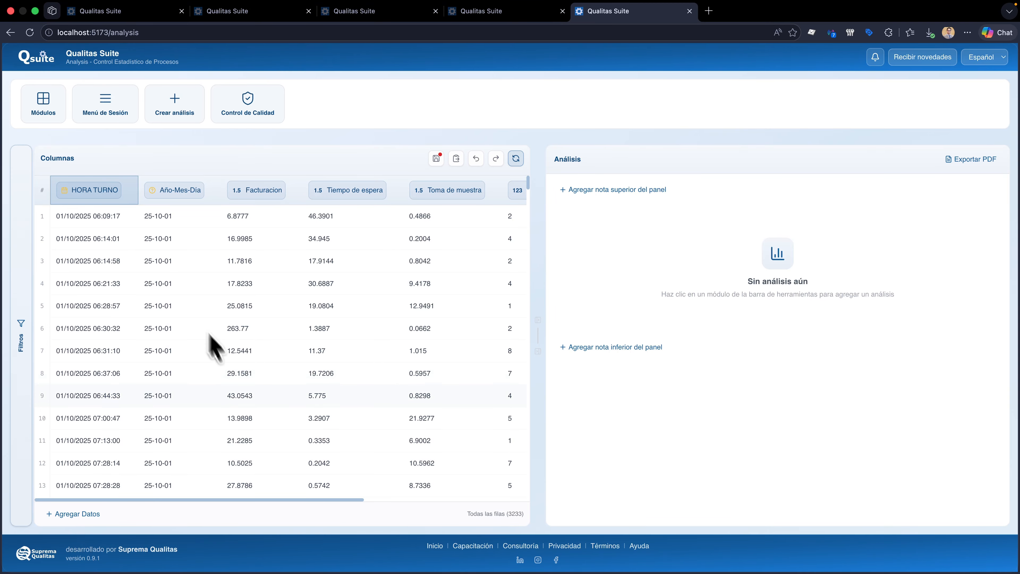
# - Create a Gráfico P analysis from the Tipo de Seguro column
pyautogui.moveTo(226, 498); pyautogui.dragTo(450, 508)
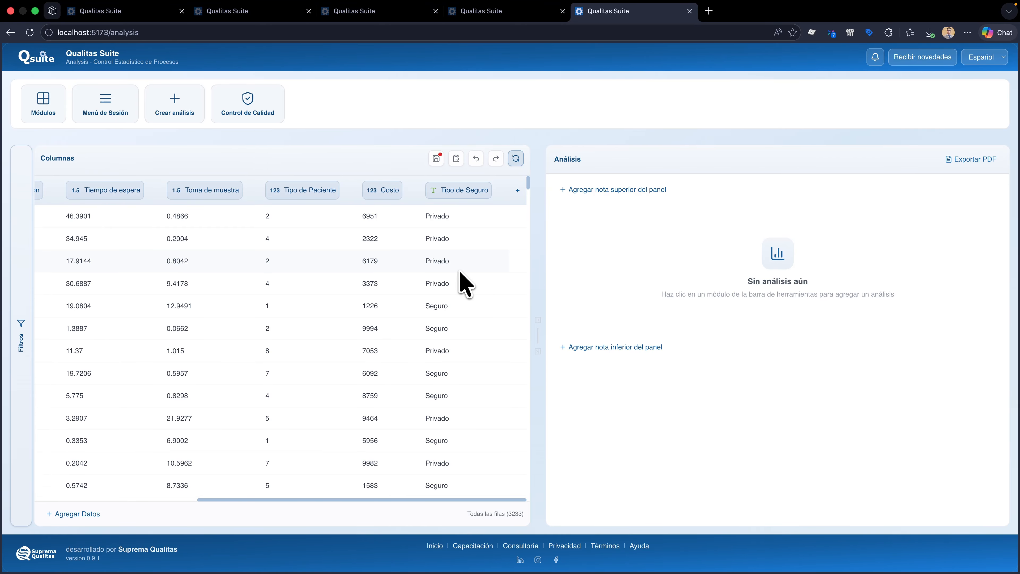
pyautogui.moveTo(457, 193); pyautogui.dragTo(473, 209)
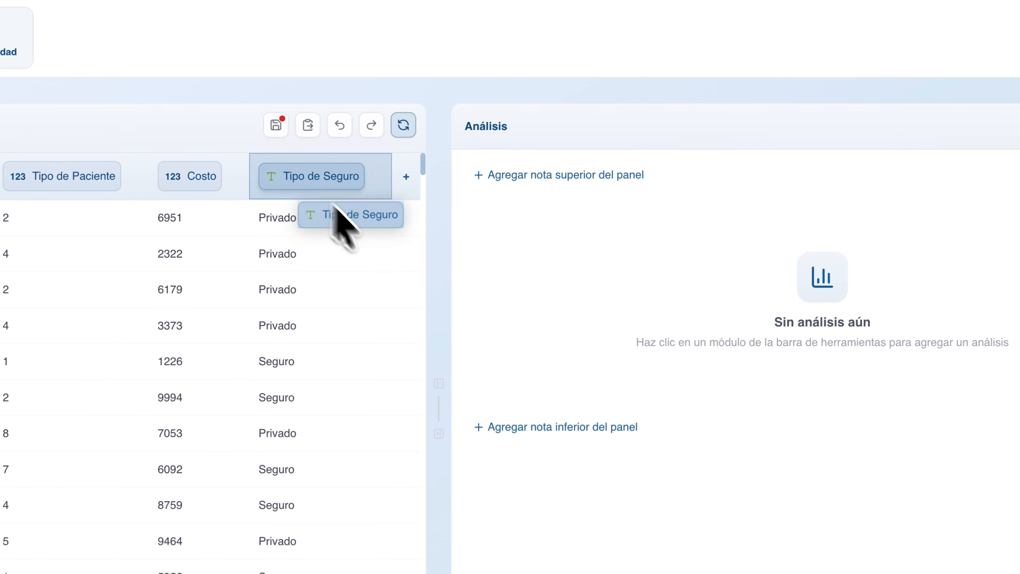
pyautogui.moveTo(336, 205); pyautogui.dragTo(1019, 441)
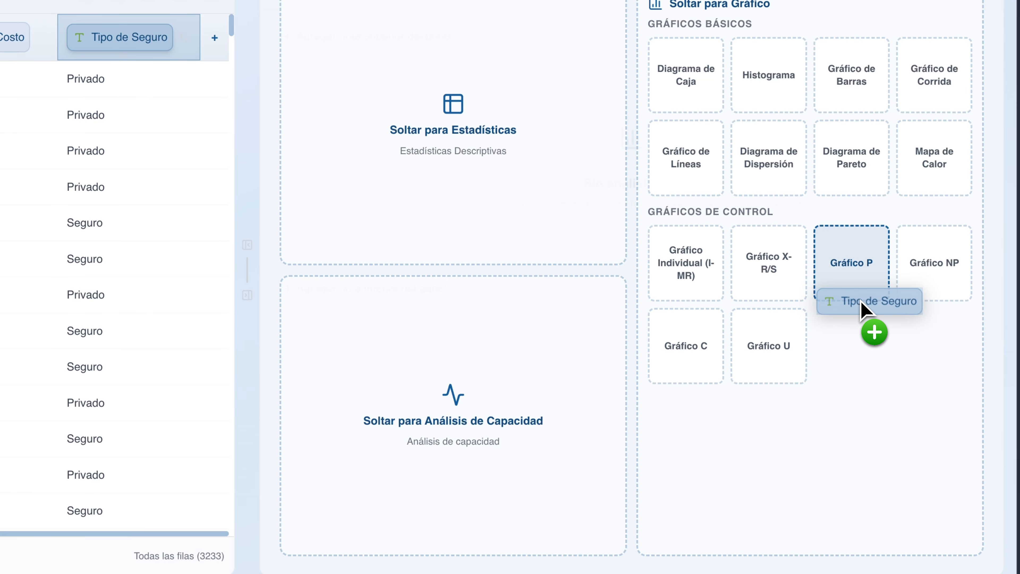
pyautogui.moveTo(862, 308); pyautogui.dragTo(866, 296)
pyautogui.scroll(-8, 823, 303)
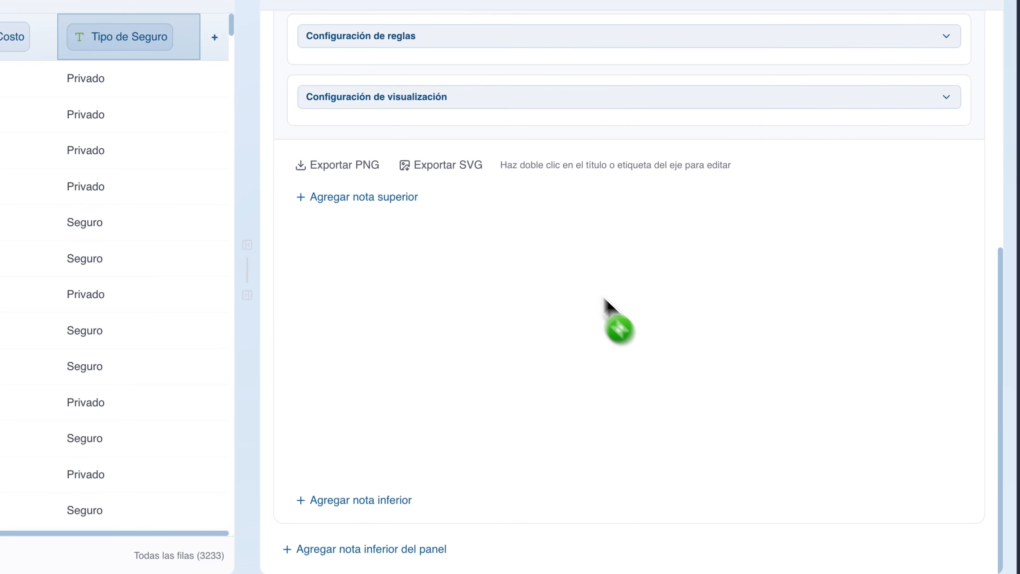
# - Set the fixed subgroup size of the Tipo de Seguro variable to 100
pyautogui.scroll(7, 610, 300)
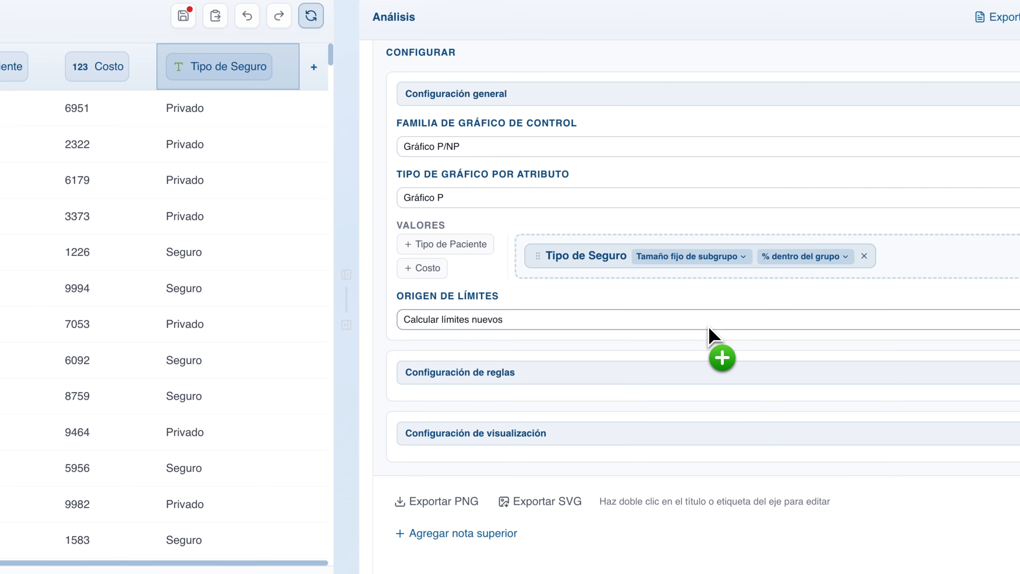
pyautogui.click(705, 259)
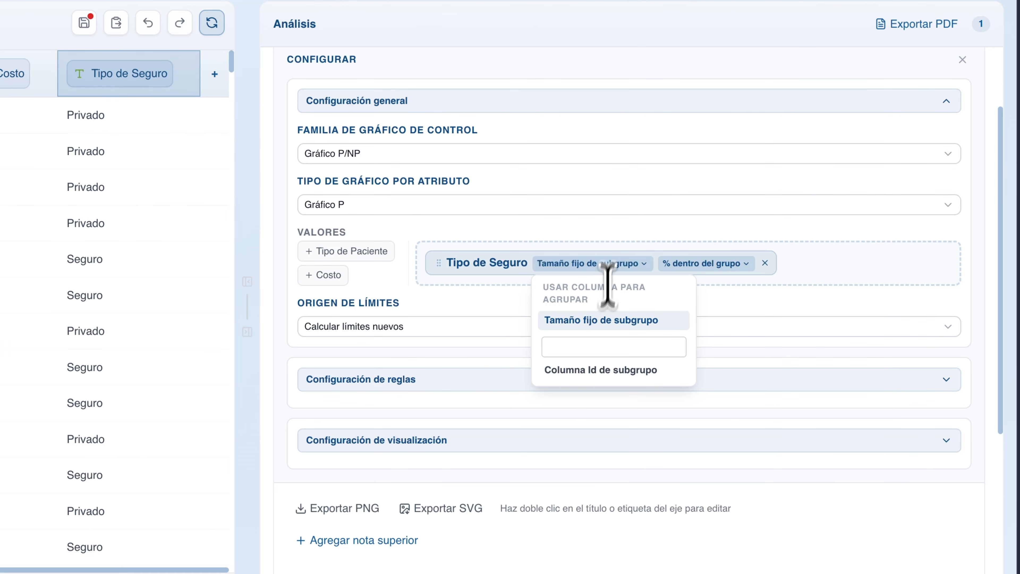
pyautogui.click(599, 347)
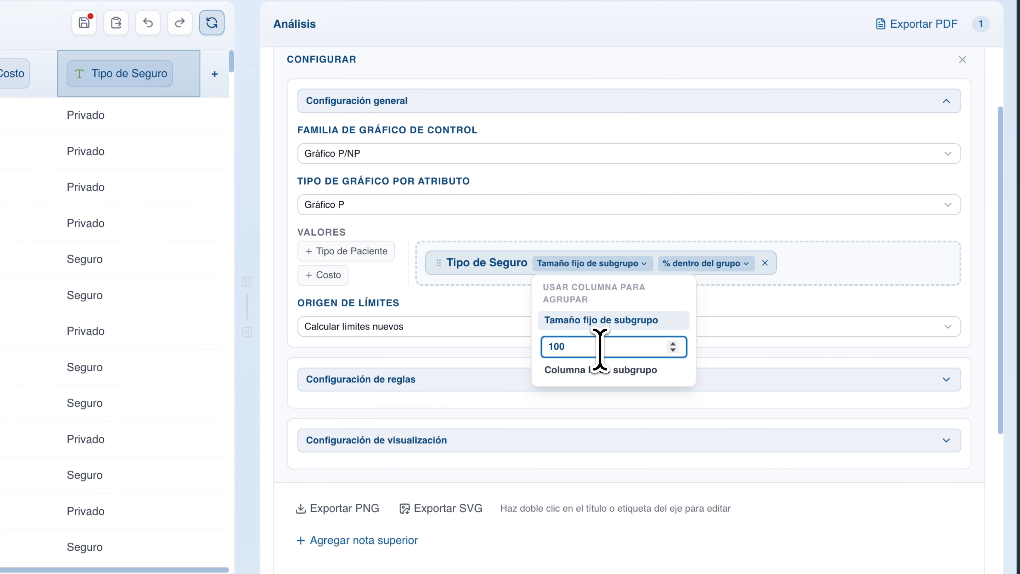
pyautogui.write('100')
pyautogui.click(735, 304)
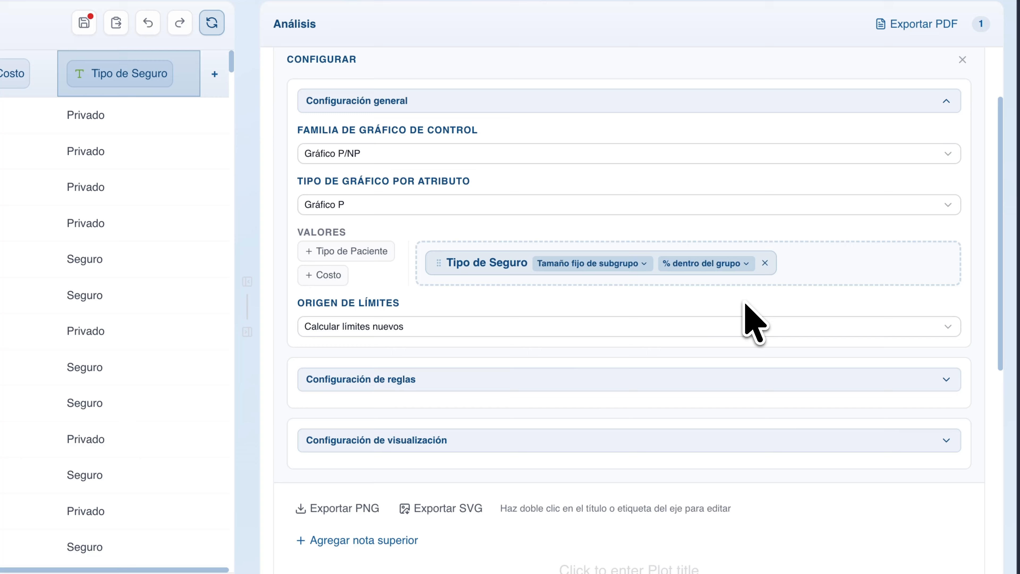
# - Examine the statistic and included-value options for Tipo de Seguro alongside the P chart plotted with both categories
pyautogui.click(738, 265)
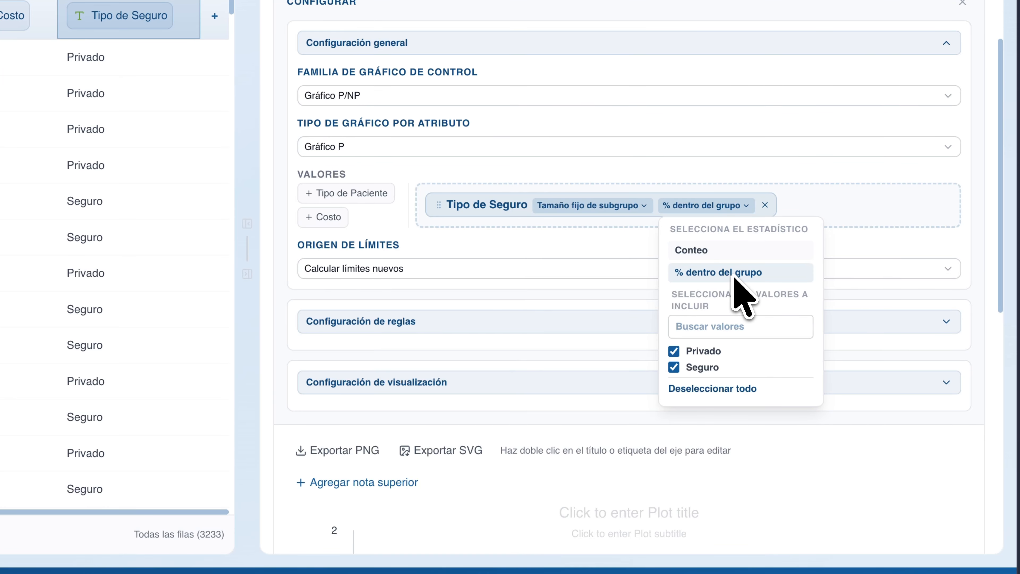
pyautogui.click(546, 248)
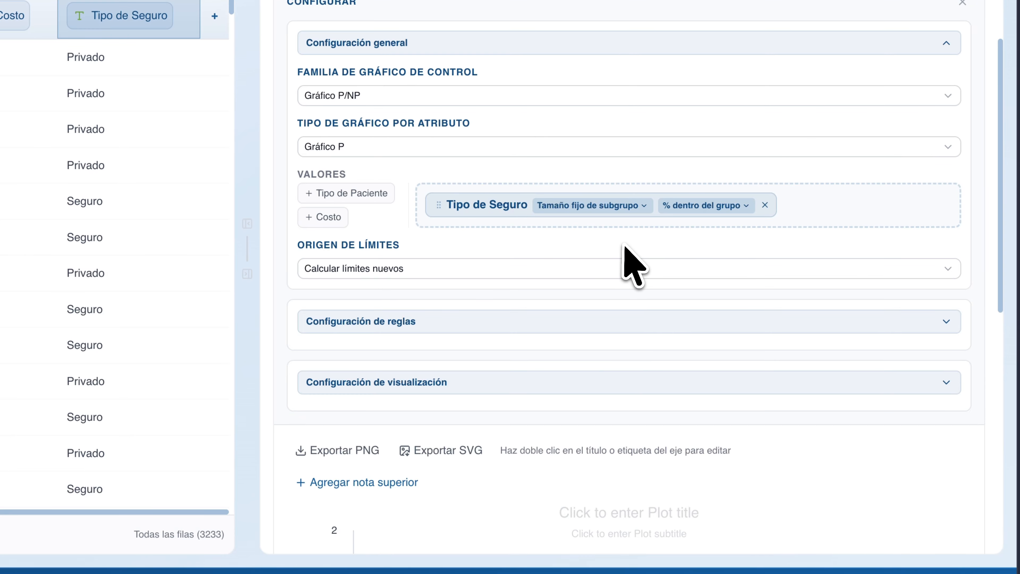
pyautogui.scroll(-5, 618, 257)
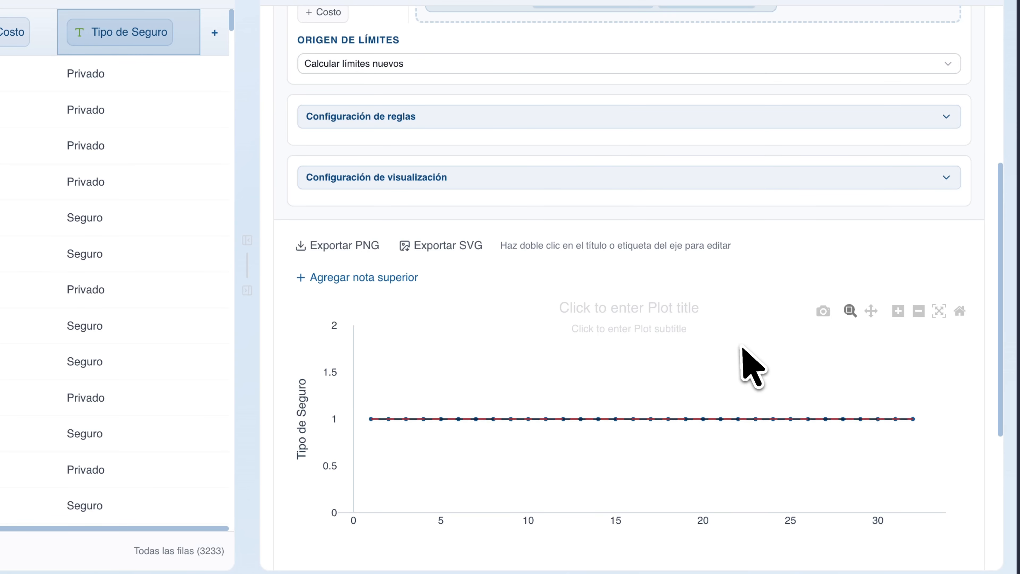
pyautogui.scroll(5, 741, 347)
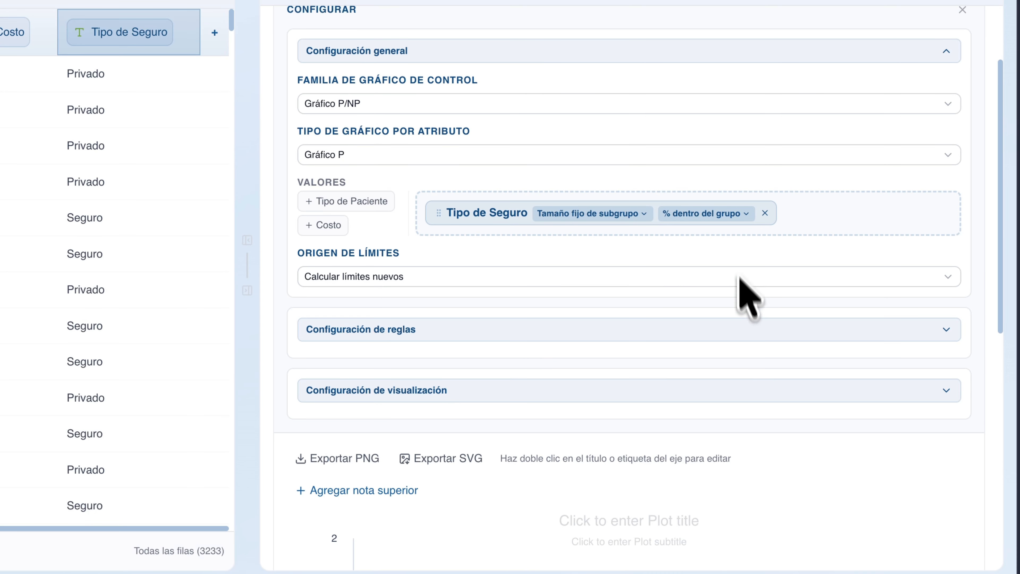
pyautogui.click(737, 214)
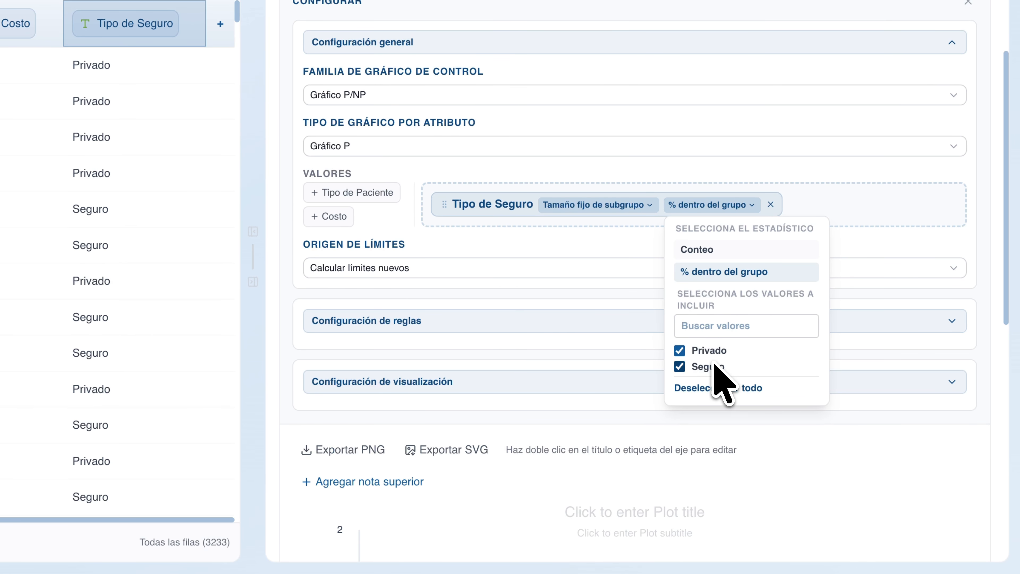
pyautogui.click(571, 253)
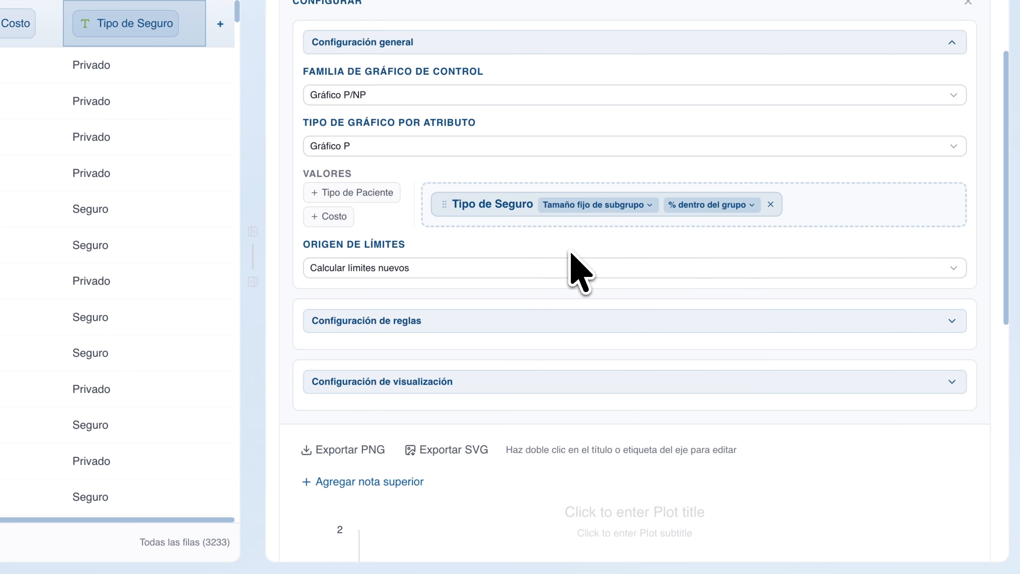
pyautogui.click(707, 205)
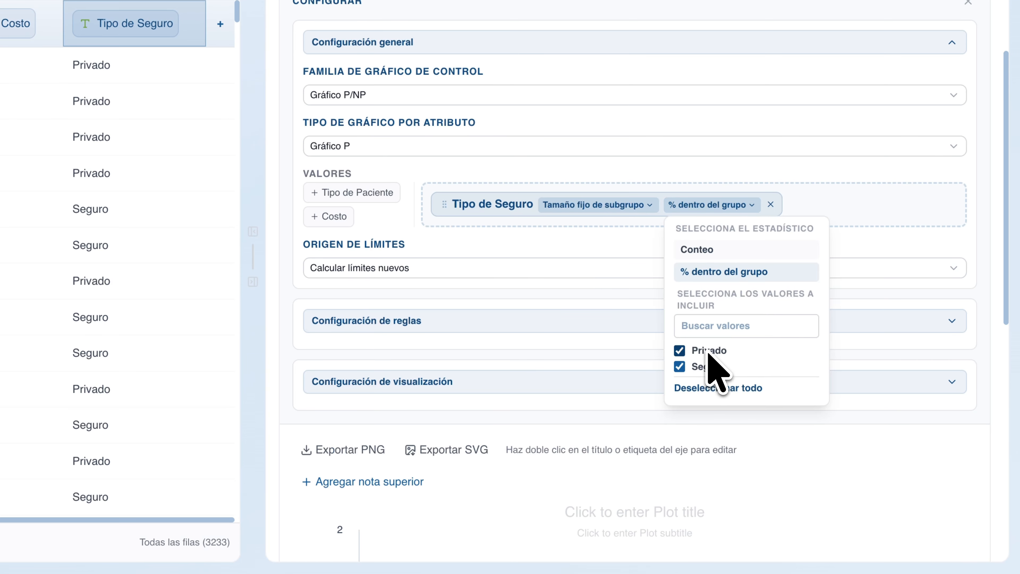
pyautogui.click(590, 251)
pyautogui.scroll(-5, 591, 265)
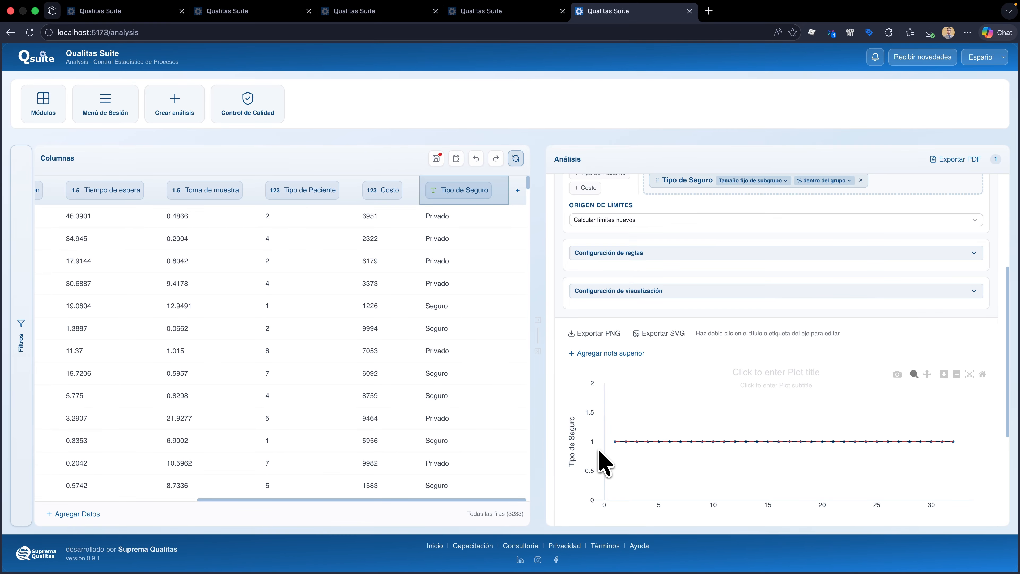
pyautogui.moveTo(610, 445)
# - Exclude Privado from the included values of Tipo de Seguro so the P chart uses only Seguro
pyautogui.scroll(3, 823, 425)
pyautogui.click(834, 270)
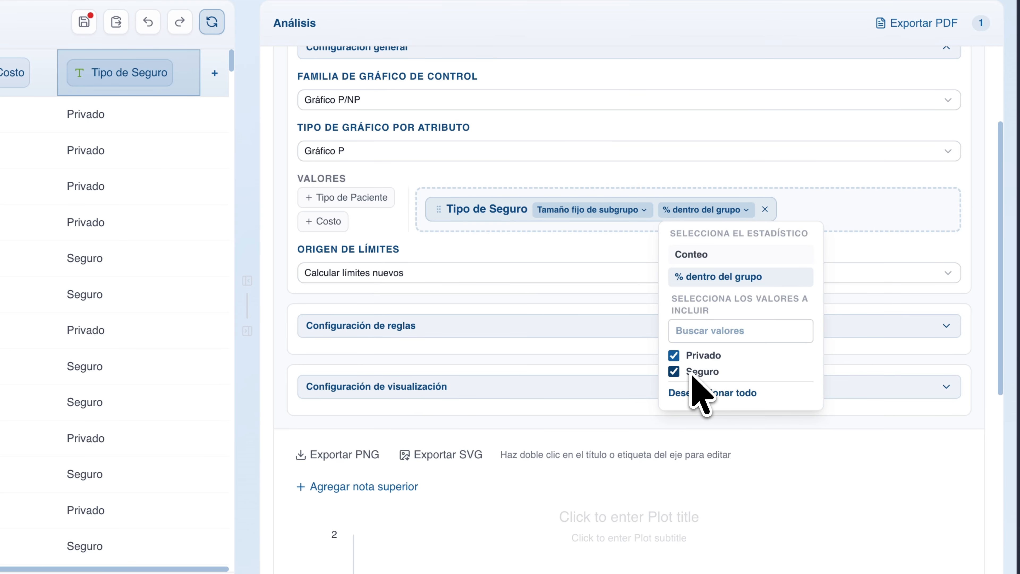
pyautogui.click(674, 355)
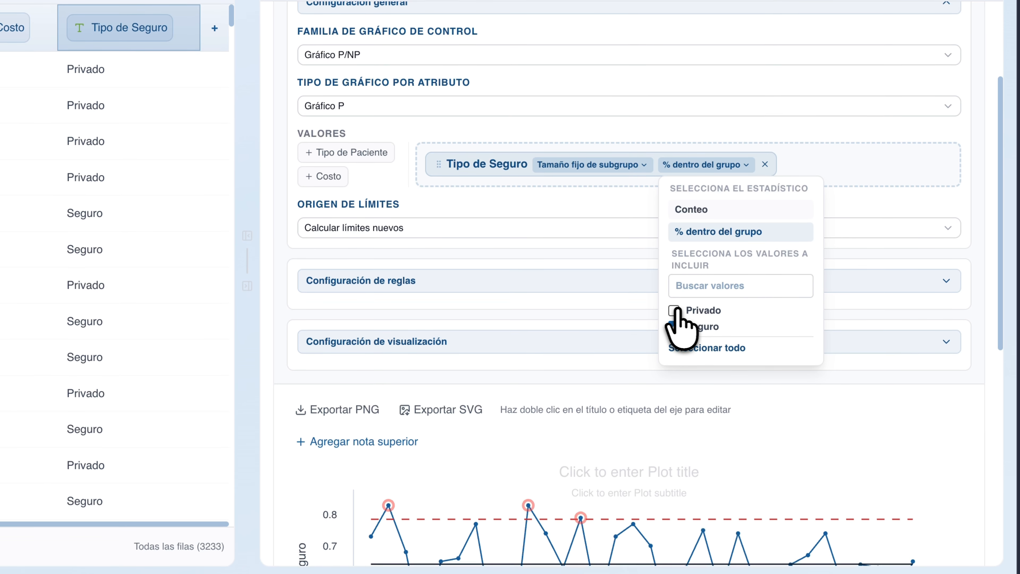
pyautogui.click(880, 322)
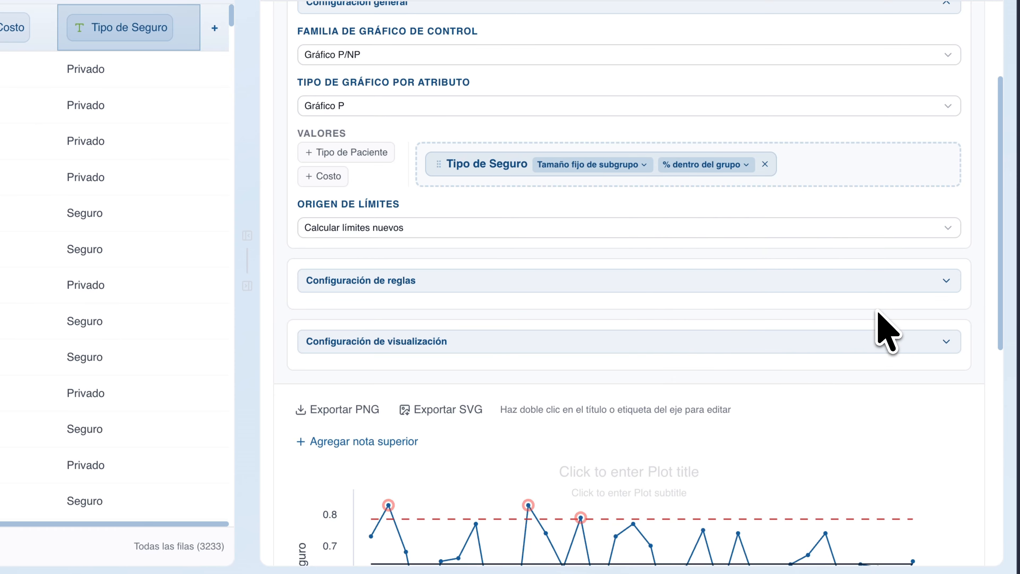
# - Inspect the first subgroup points and the control limits on the P chart for Seguro
pyautogui.scroll(-5, 882, 324)
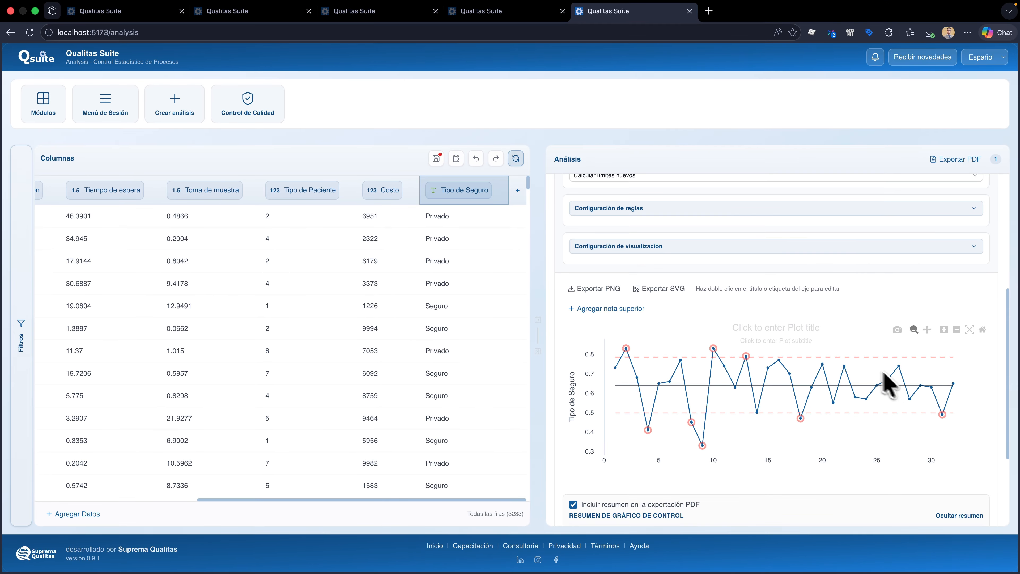
pyautogui.moveTo(617, 372)
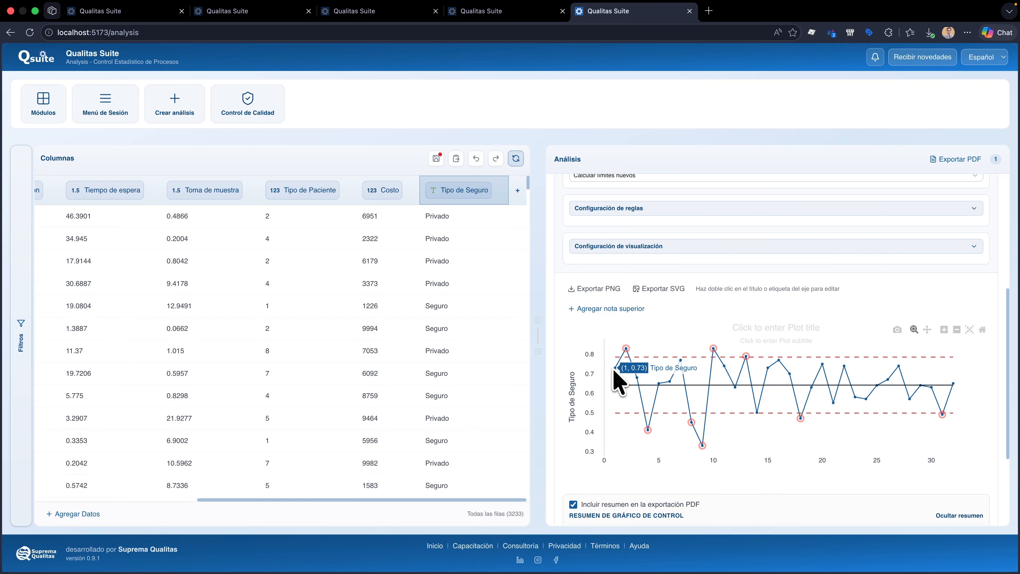
pyautogui.moveTo(629, 349)
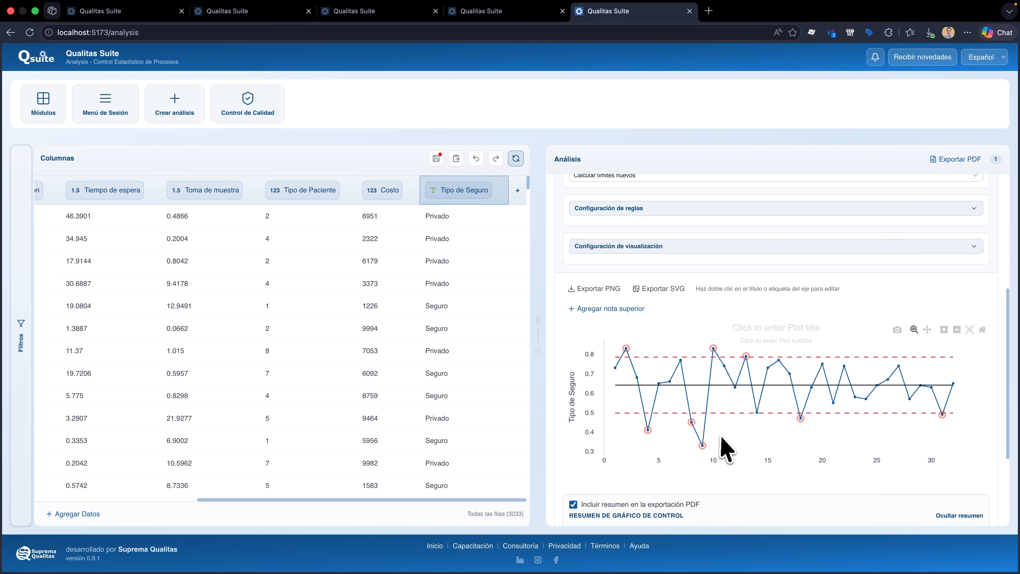
pyautogui.scroll(3, 767, 434)
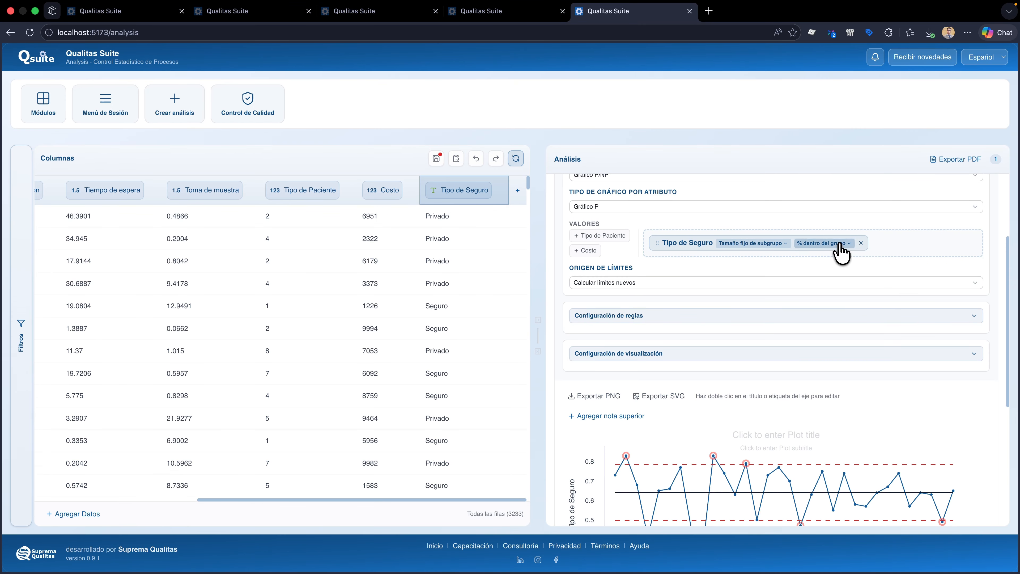
pyautogui.click(829, 244)
pyautogui.click(829, 245)
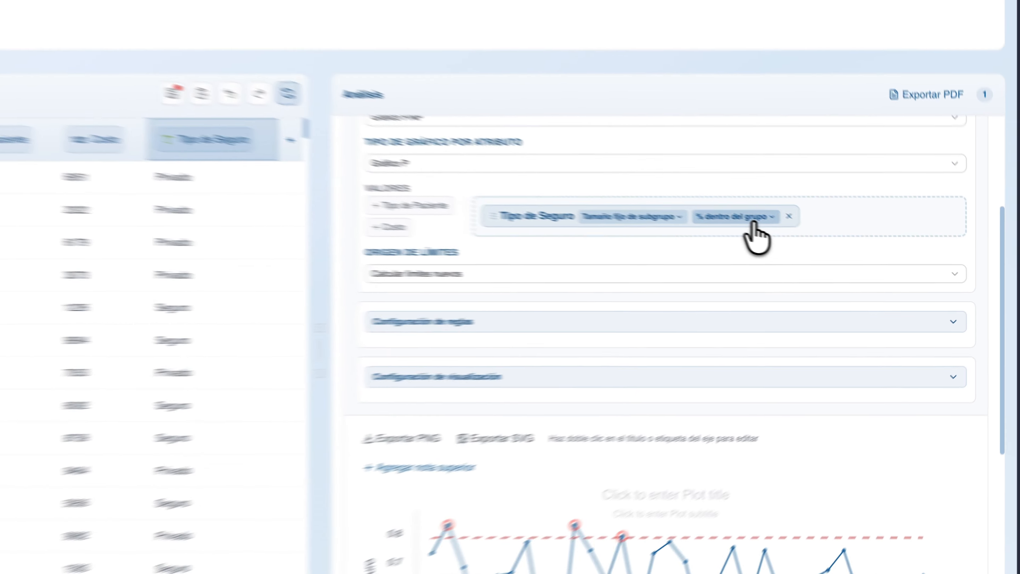
# - Include Privado again to compare the P chart with both categories, and exclude it once more
pyautogui.click(824, 243)
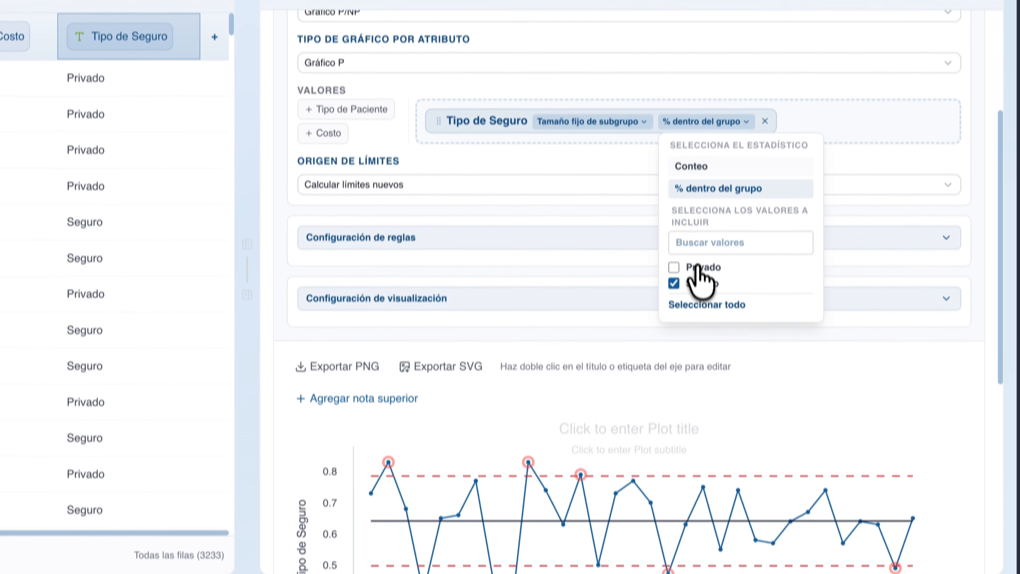
pyautogui.click(701, 354)
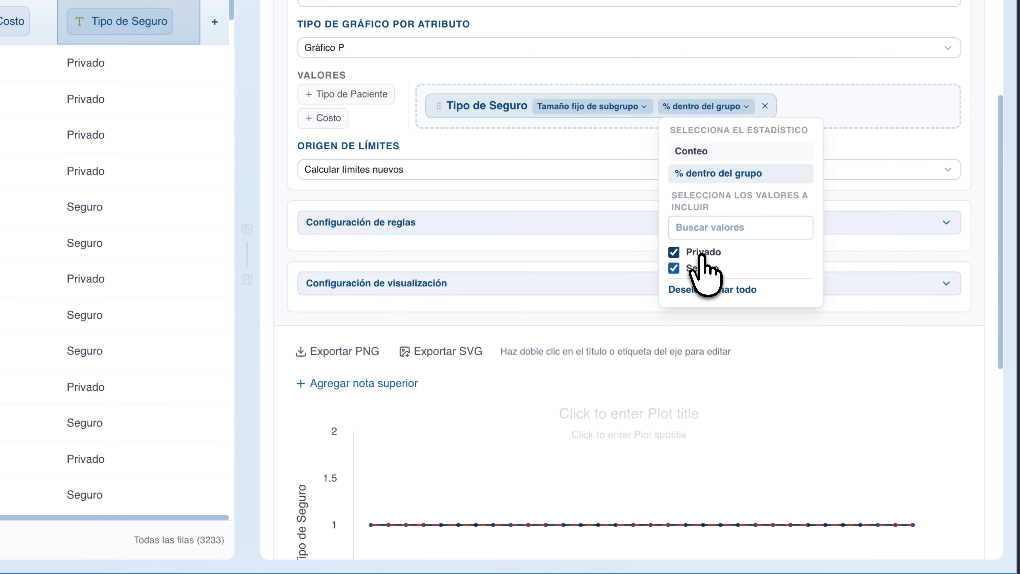
pyautogui.click(693, 392)
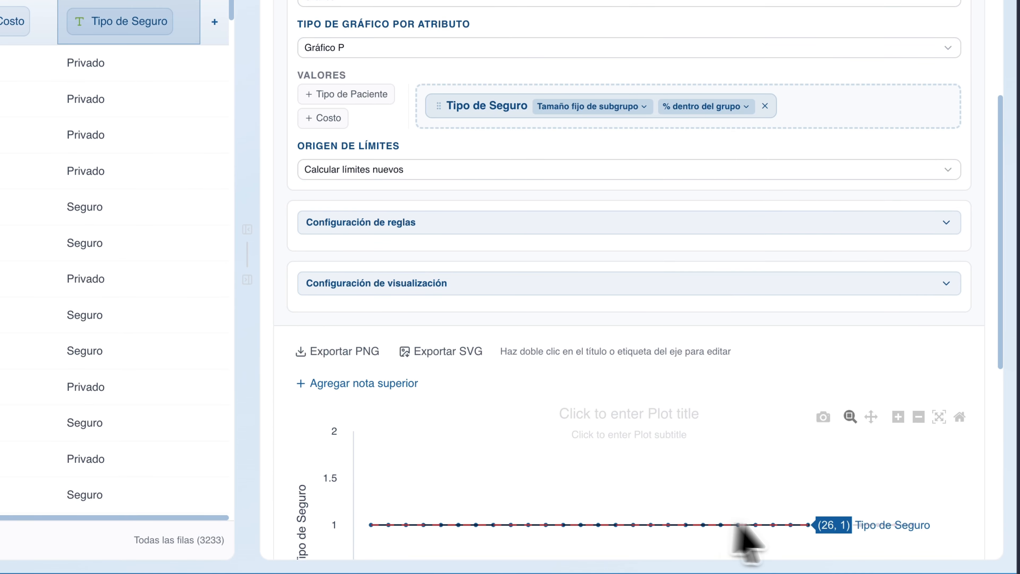
pyautogui.click(712, 106)
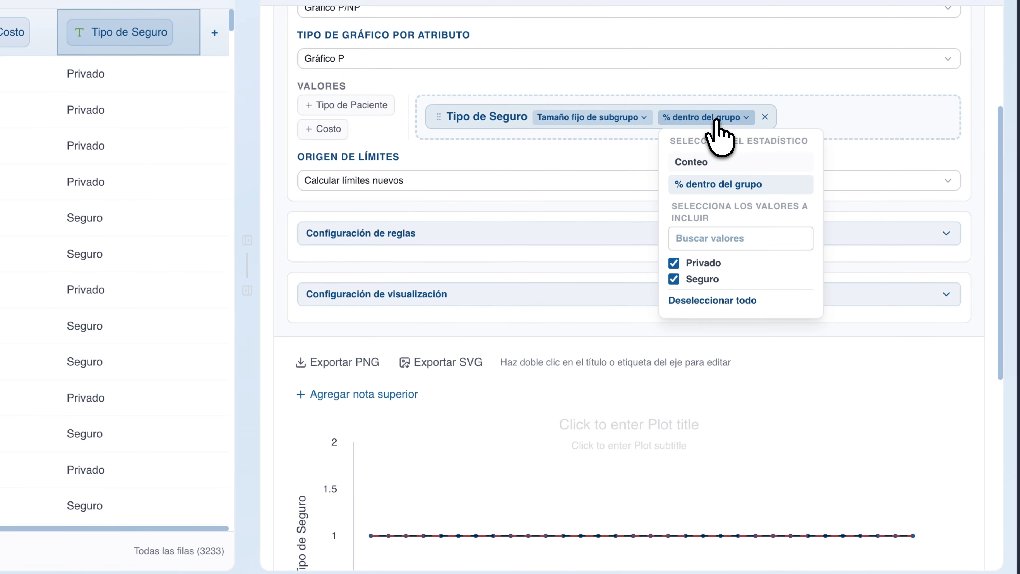
pyautogui.click(700, 265)
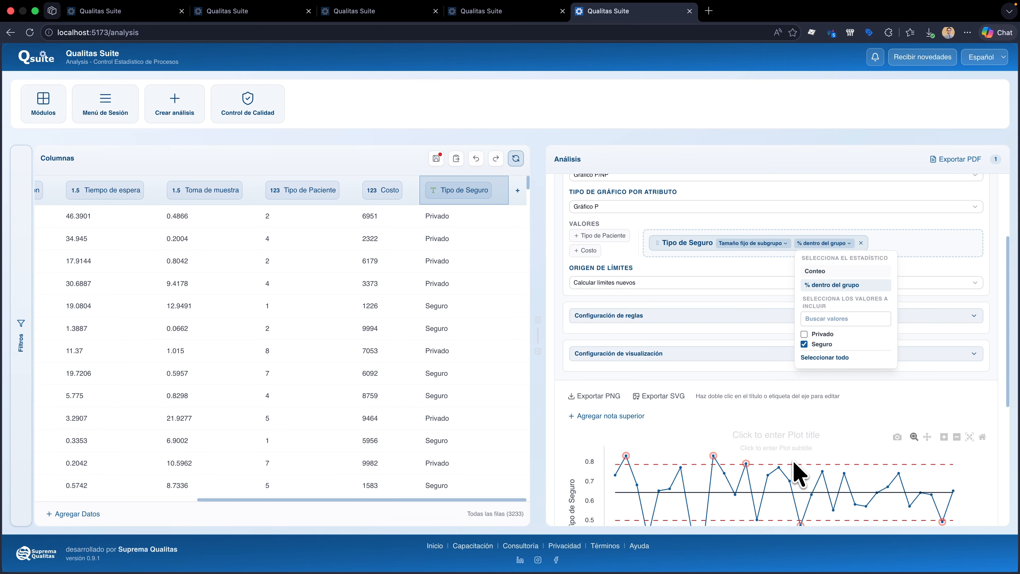
# - Switch the included value of Tipo de Seguro to Privado alone, and return it to Seguro alone
pyautogui.click(821, 344)
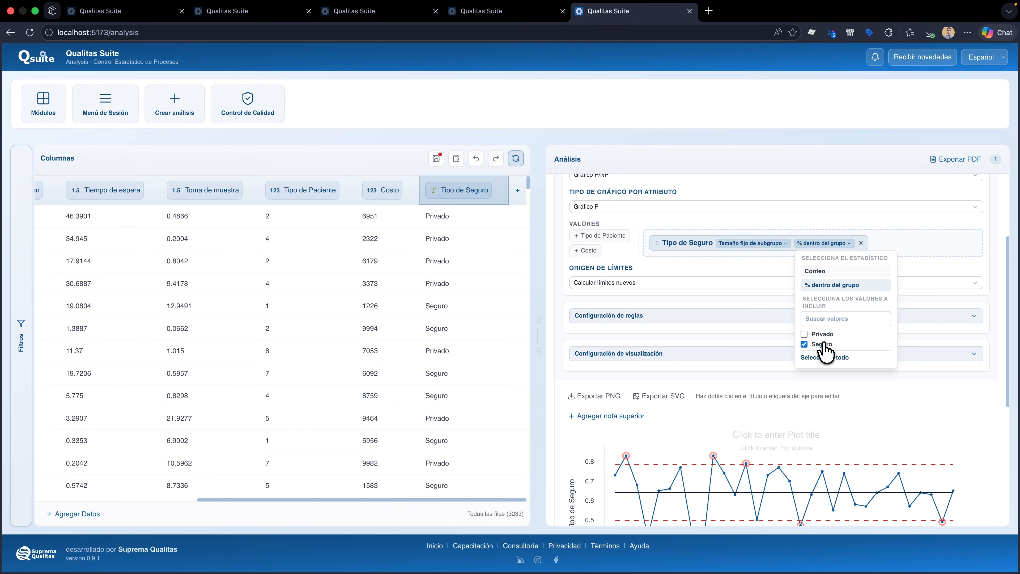
pyautogui.click(821, 334)
pyautogui.scroll(-1, 740, 425)
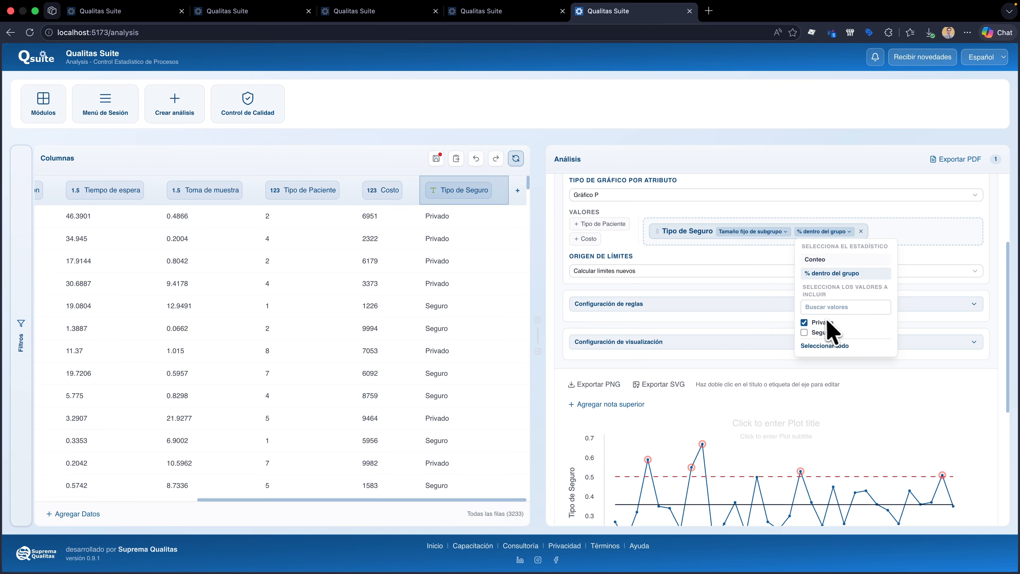
pyautogui.click(819, 324)
pyautogui.click(820, 332)
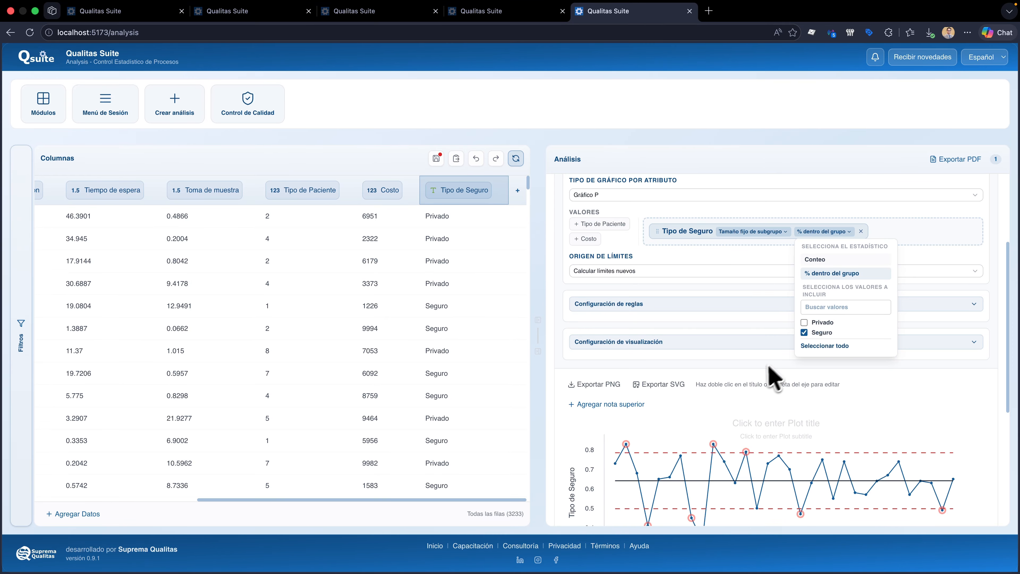
pyautogui.click(759, 374)
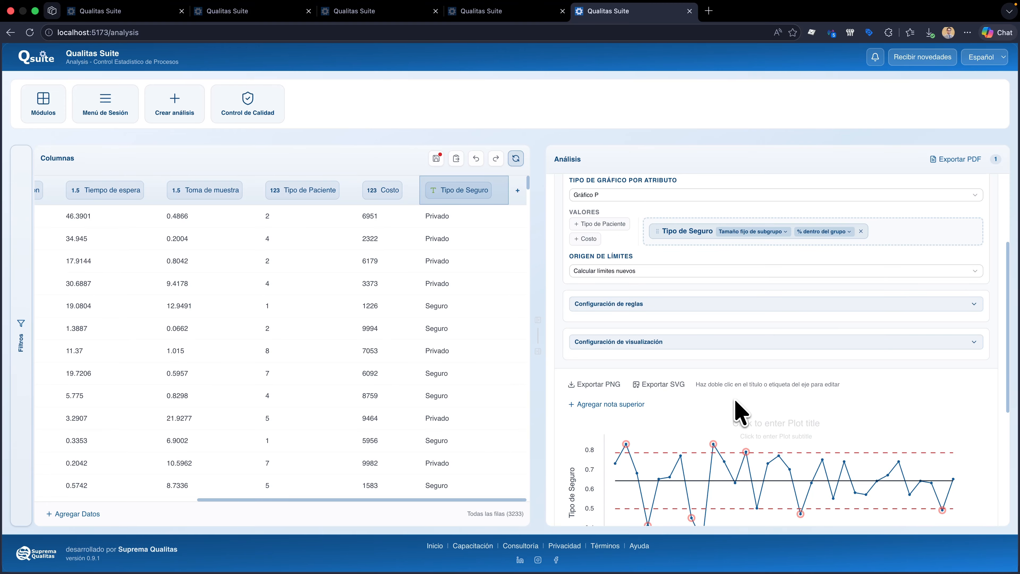
# - Change the attribute chart type for Tipo de Seguro from Gráfico P to Gráfico NP
pyautogui.click(747, 232)
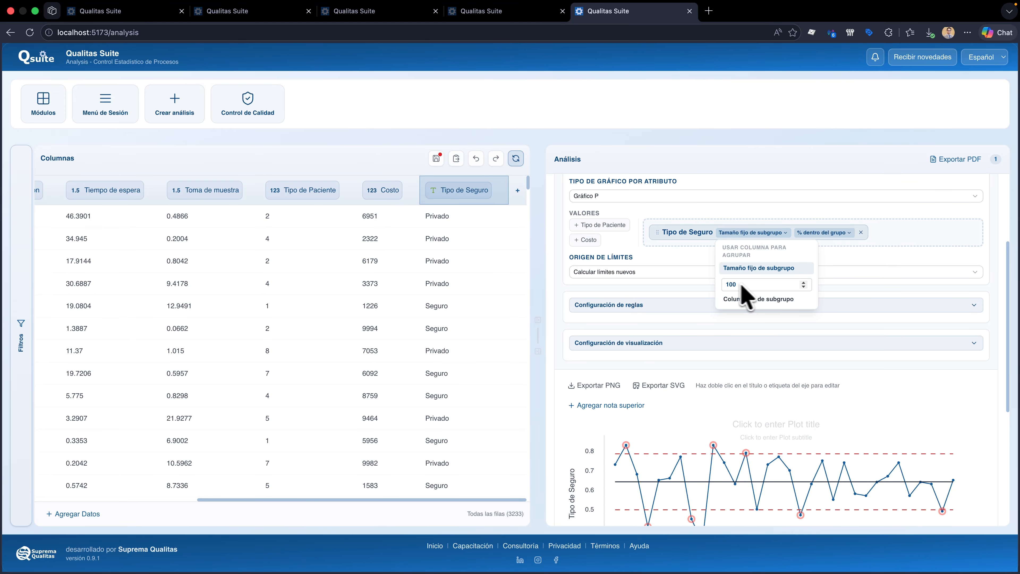
pyautogui.click(823, 277)
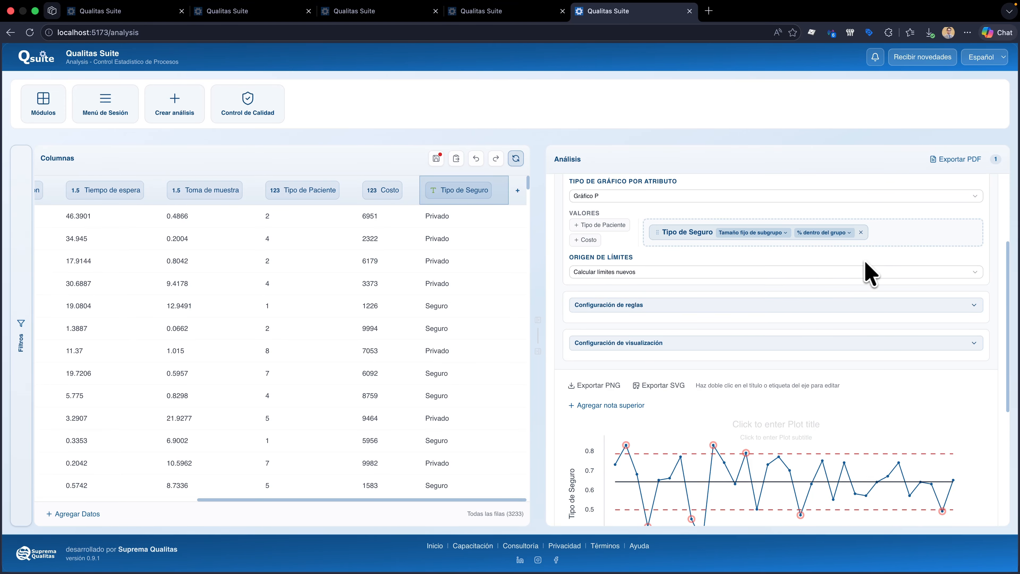
pyautogui.click(619, 197)
pyautogui.click(606, 230)
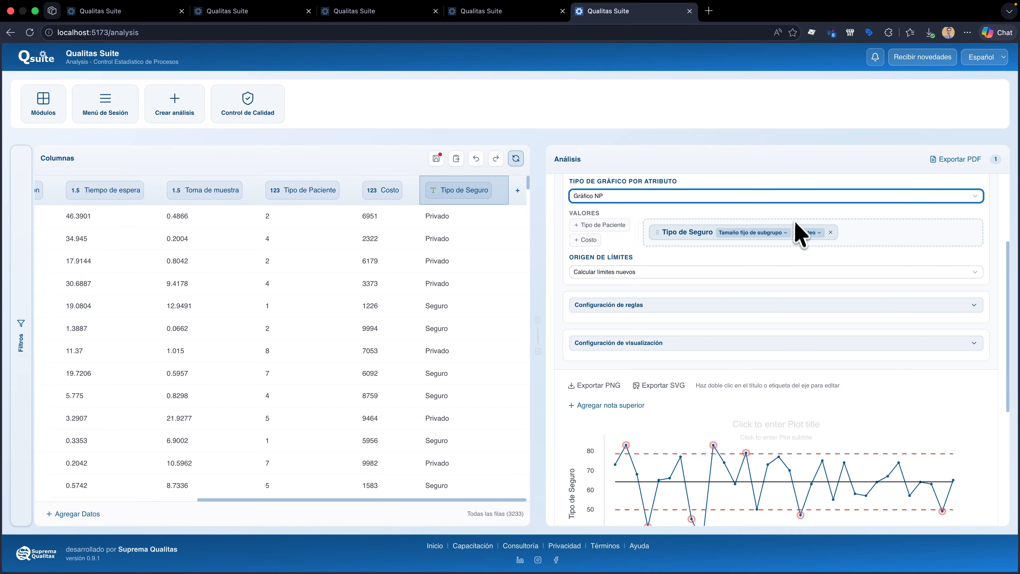
pyautogui.moveTo(641, 442)
pyautogui.moveTo(629, 473)
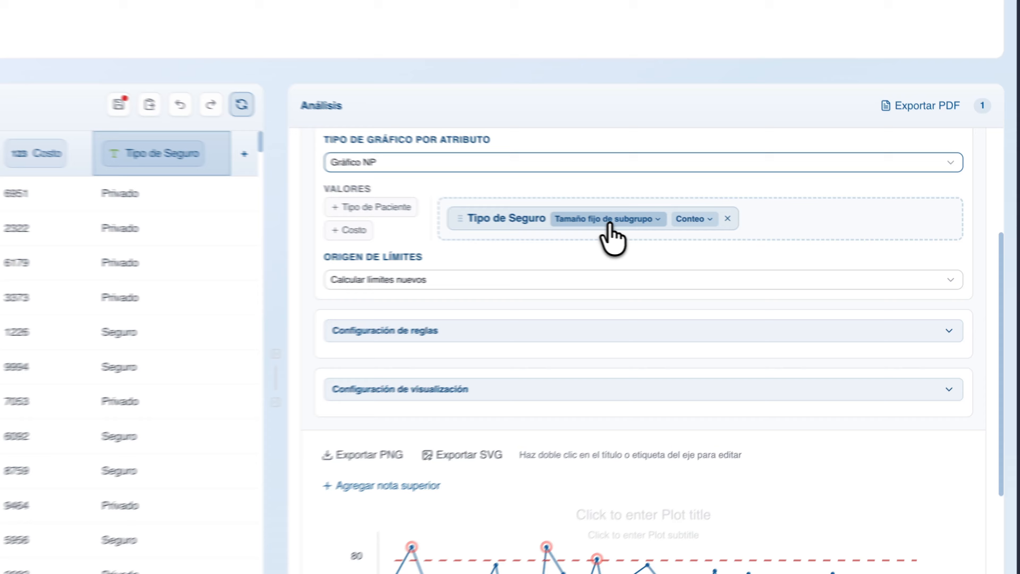
# - Check the NP chart's grouping options for Tipo de Seguro: fixed subgroup size and Columna Id de subgrupo
pyautogui.click(751, 233)
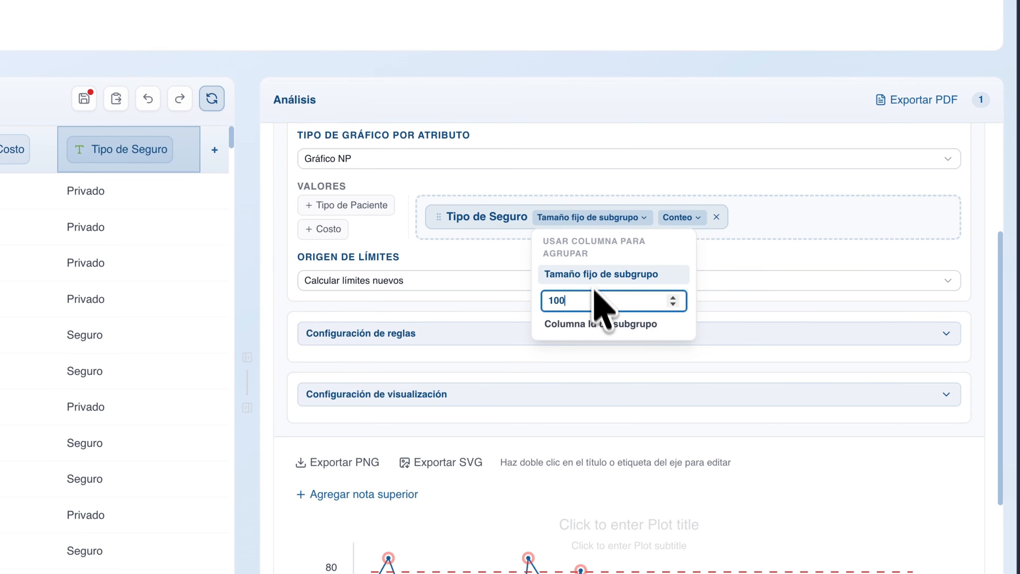
pyautogui.click(598, 324)
pyautogui.click(598, 274)
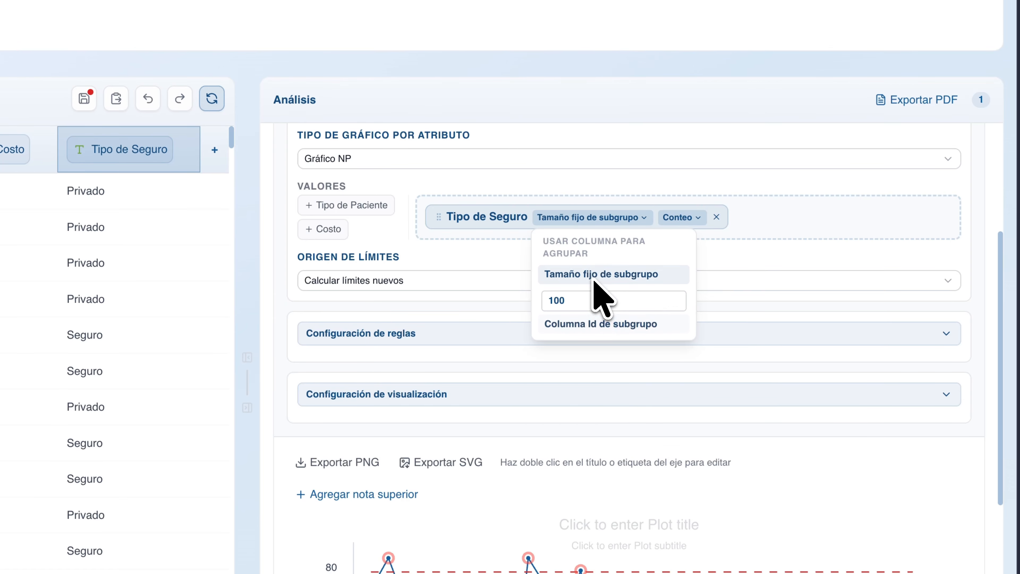
pyautogui.click(753, 256)
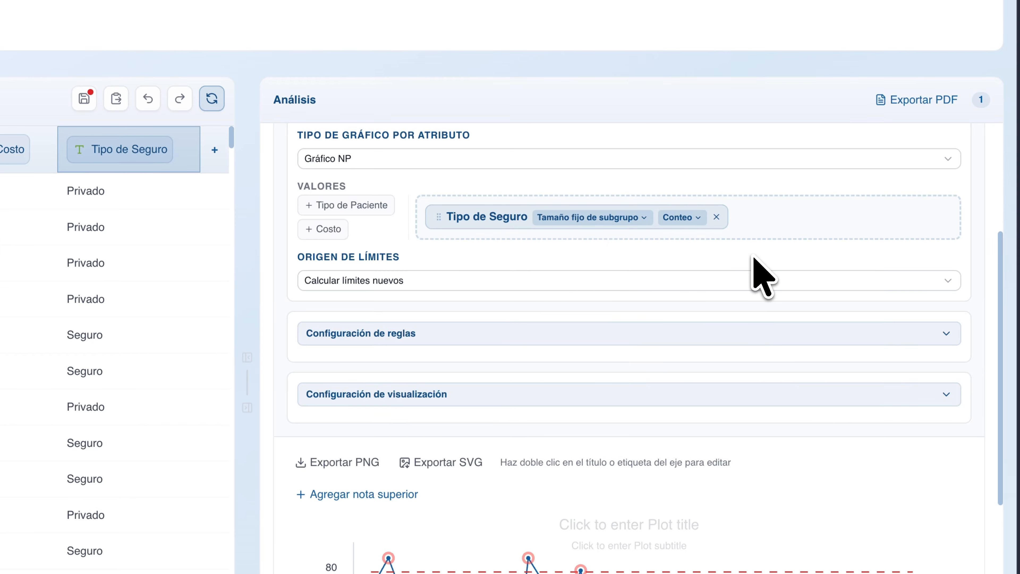